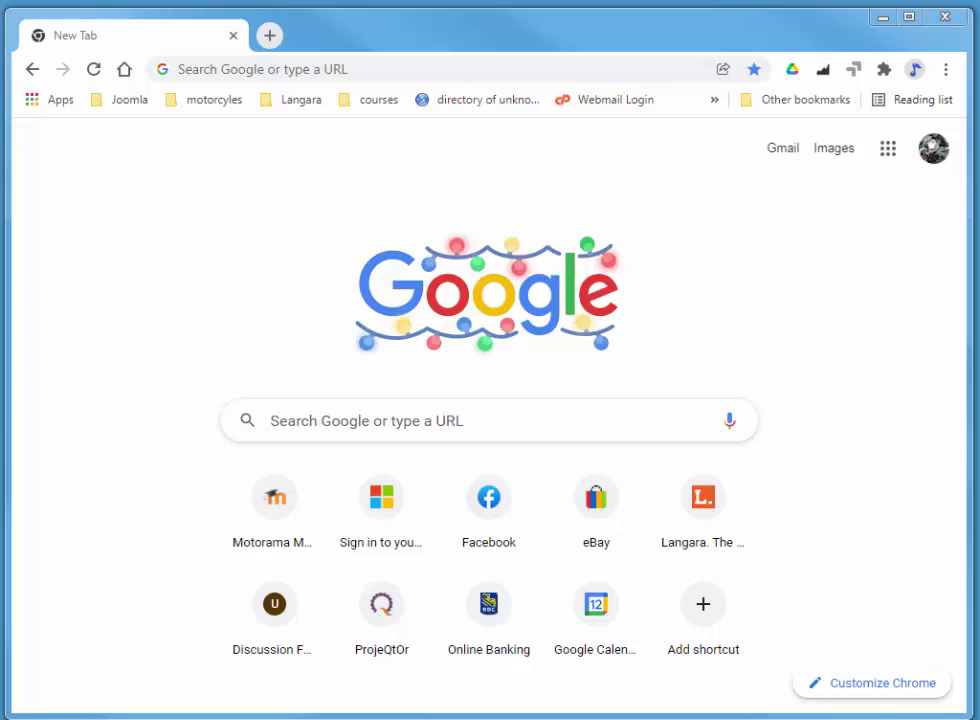
- Go to the QuickBooks Canada website by entering 'qu' in the address bar
click(507, 64)
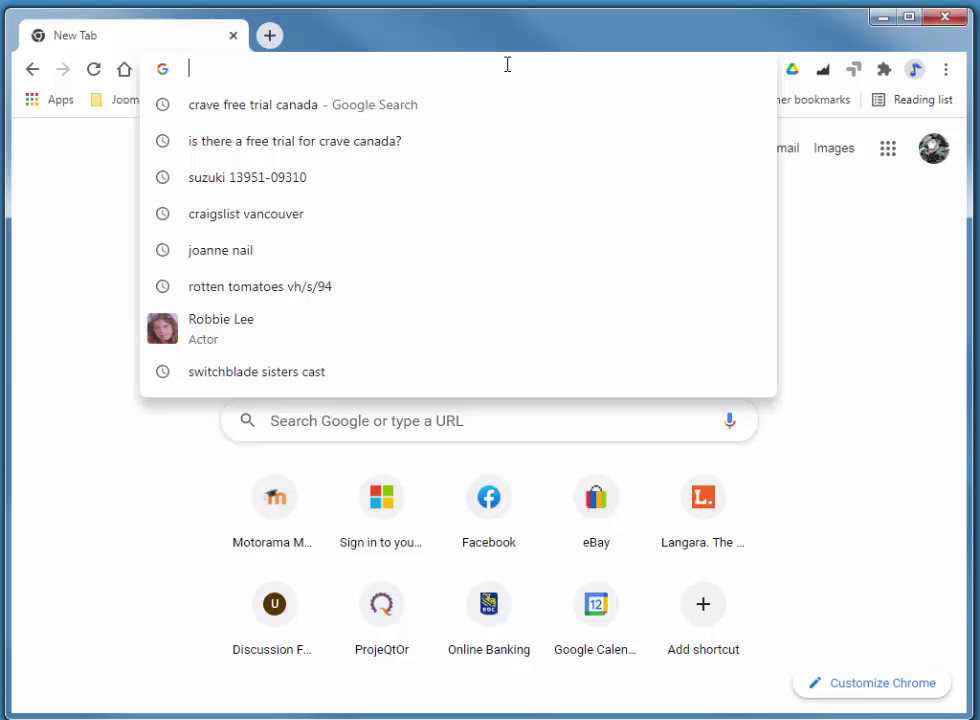
text(quickbooks.intuit.com/ca/)
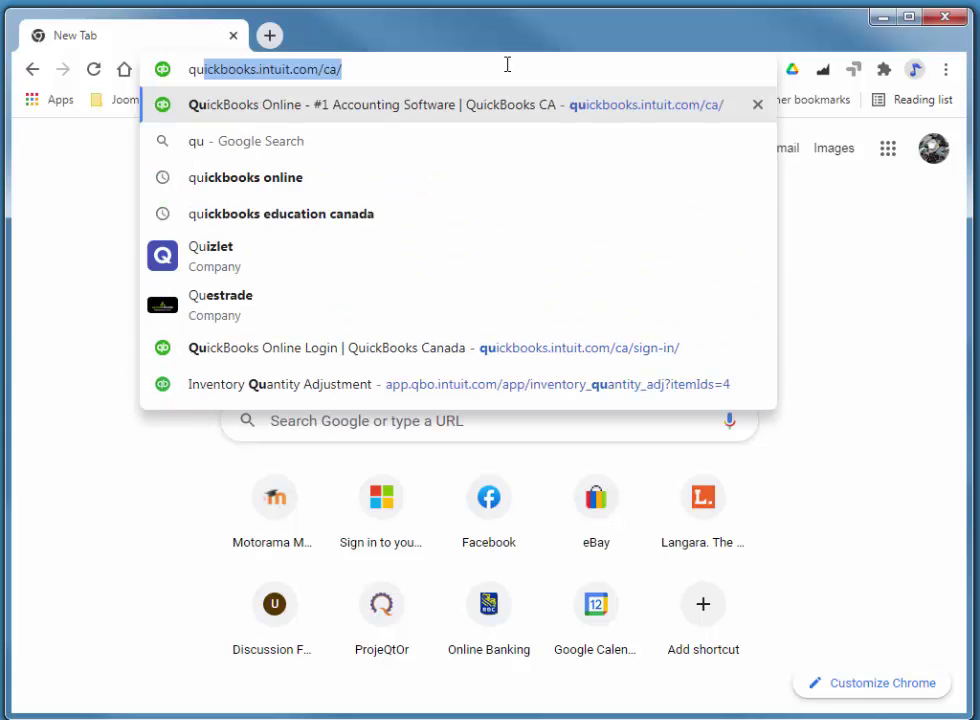
key(Return)
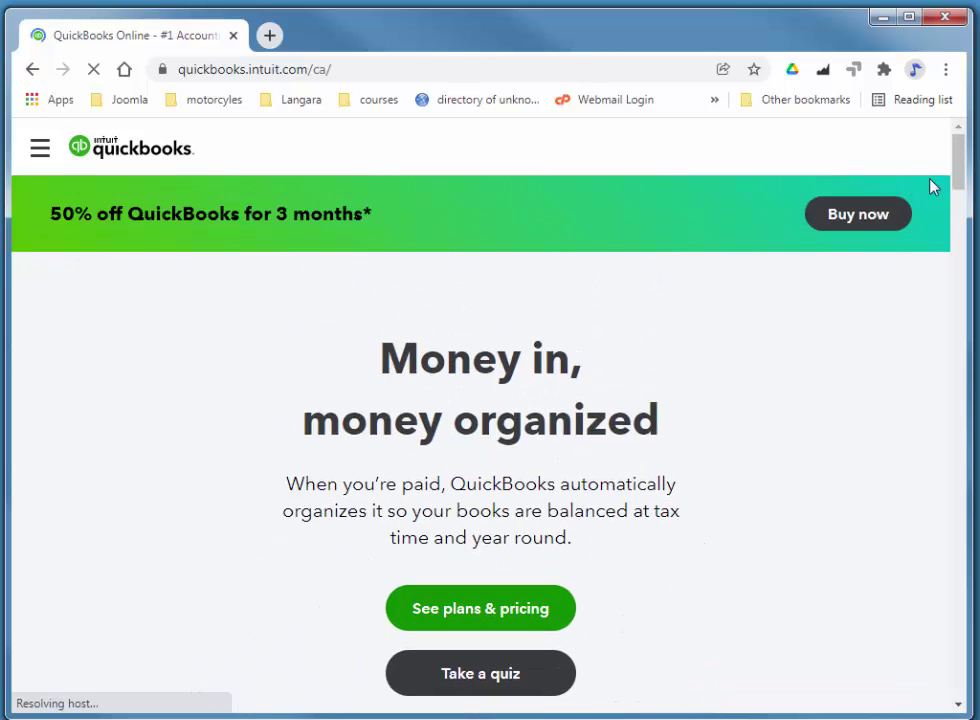
- Choose QuickBooks Online from the Sign in menu to reach its sign-in page
drag(11, 306, 0, 306)
click(903, 180)
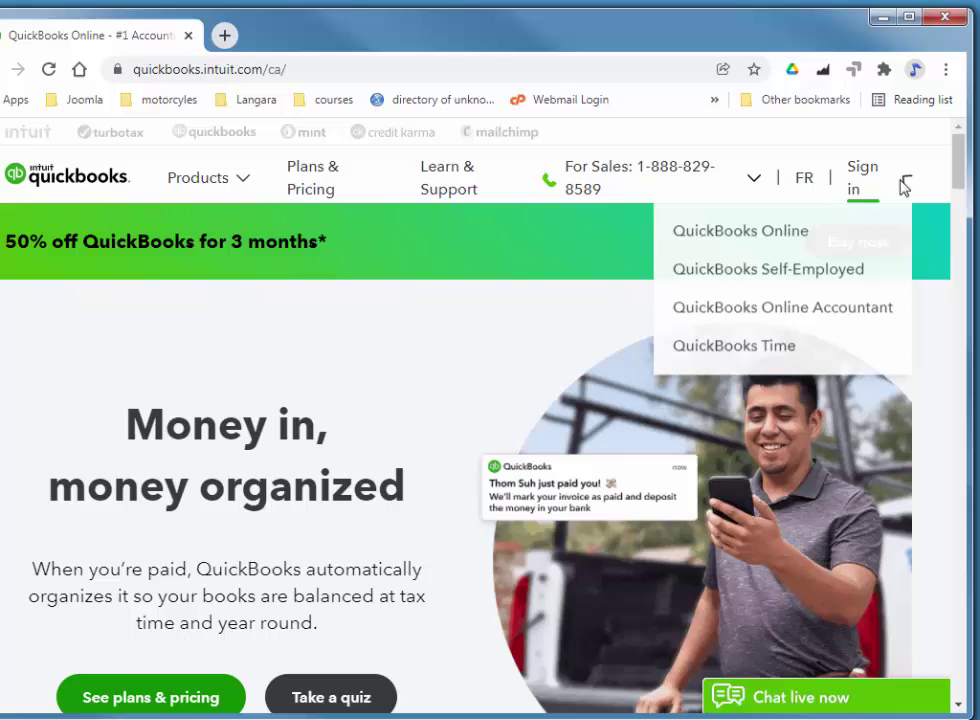
click(742, 233)
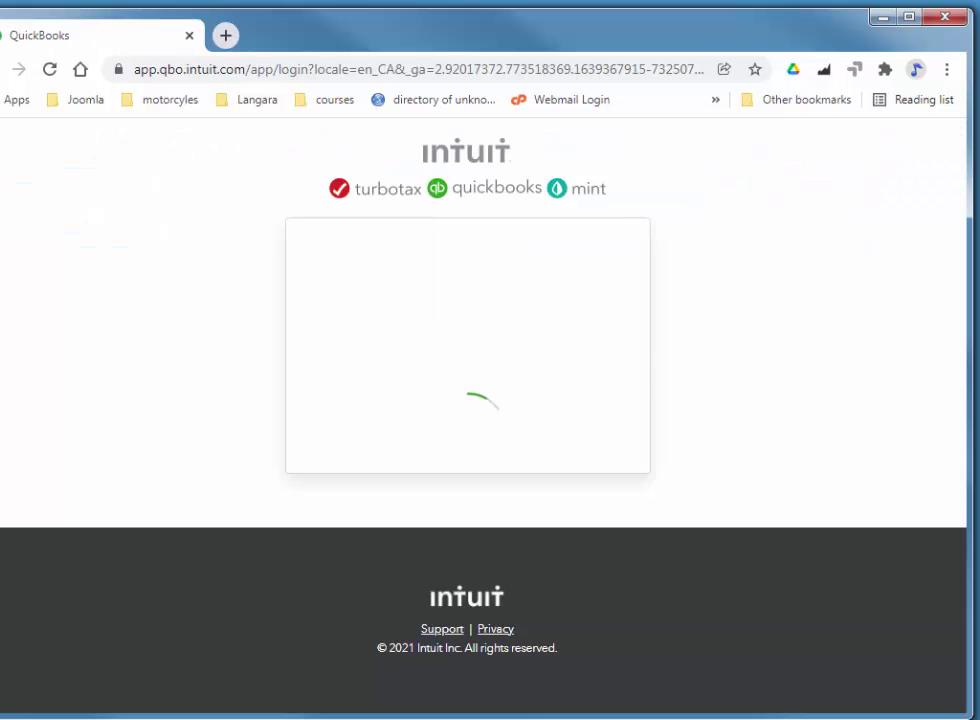
drag(0, 405, 11, 405)
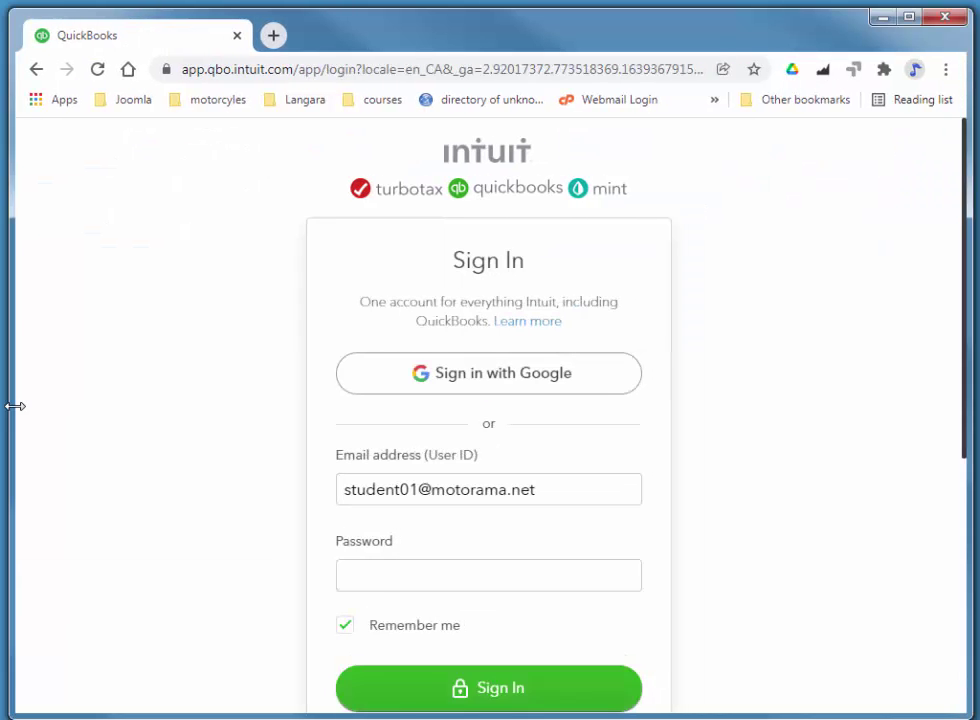
- Sign in with the corrected user ID, verify identity, and open Payroll > Employees
click(420, 488)
key(BackSpace)
text(2)
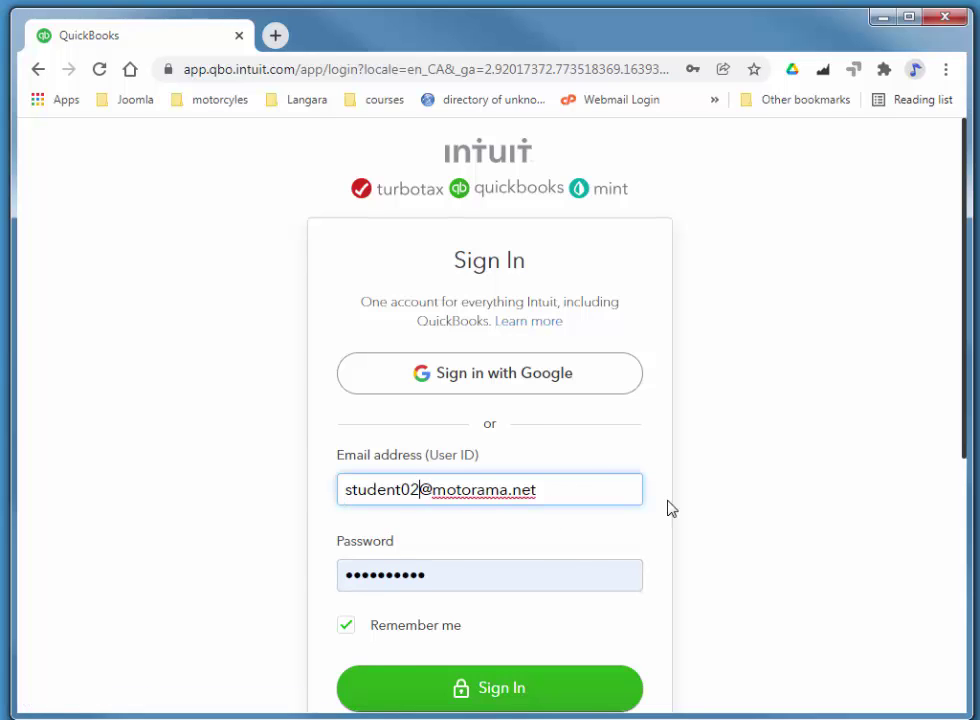
click(486, 690)
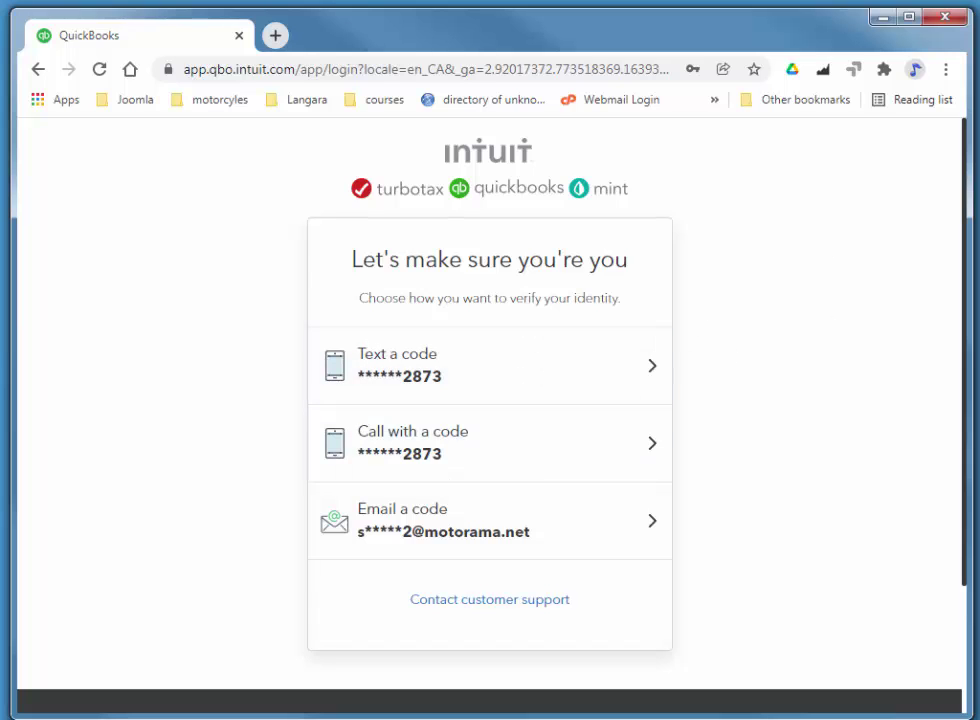
click(640, 520)
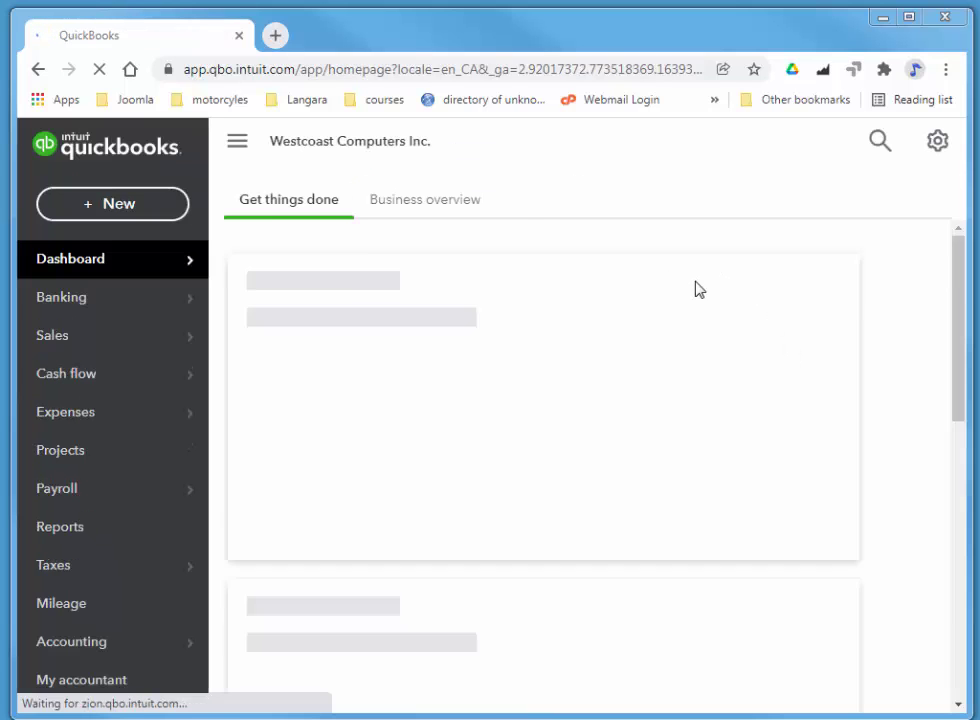
mouse_move(78, 497)
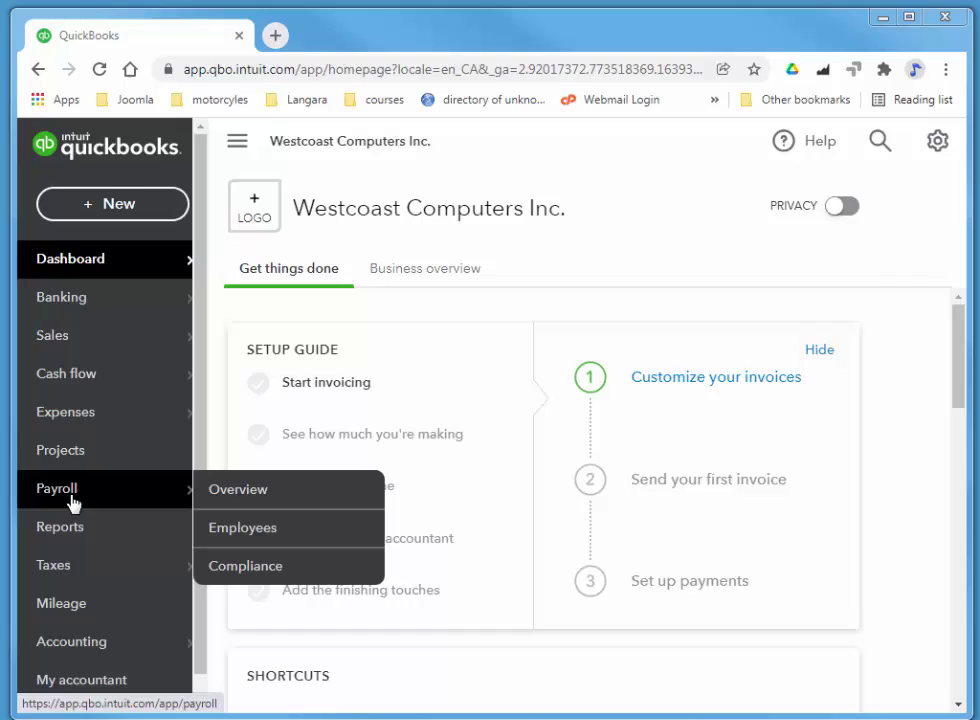
click(265, 530)
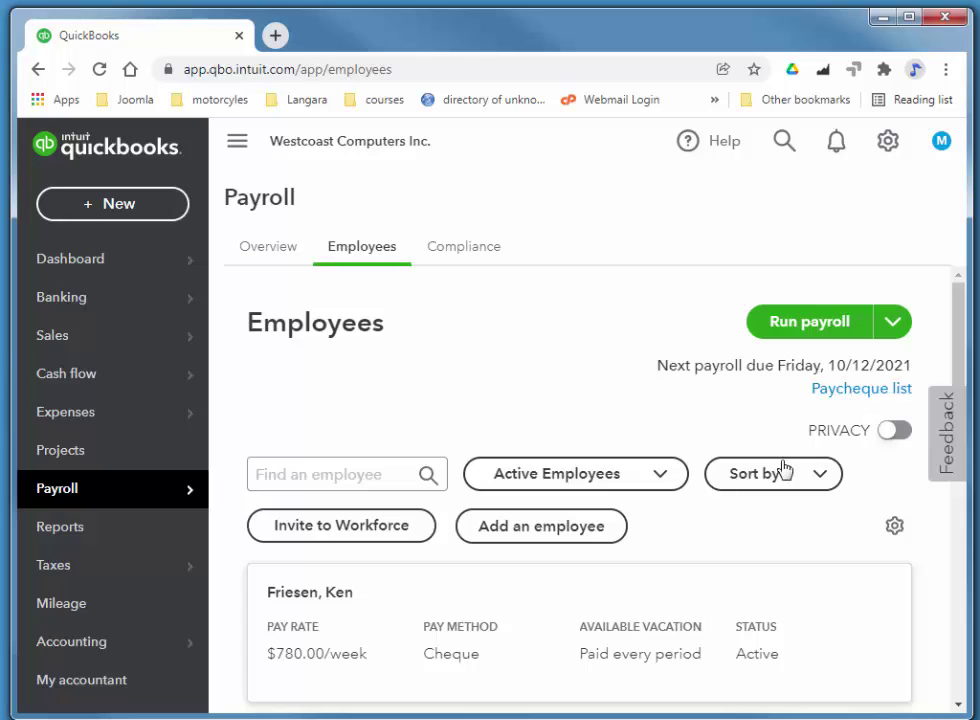
- Start a new employee and enter their first and last name
click(569, 531)
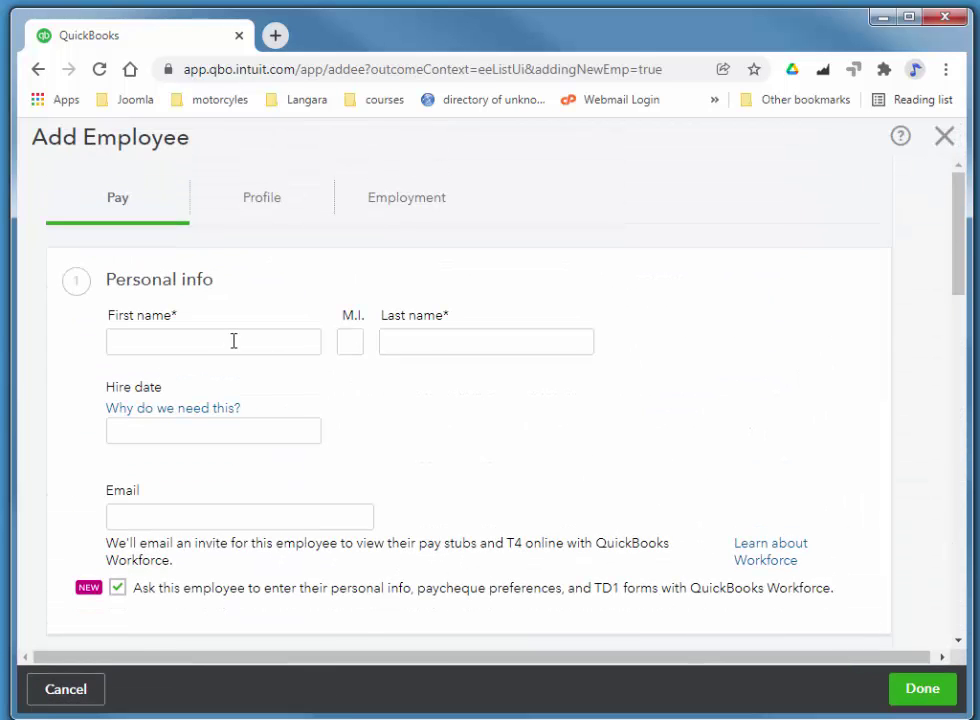
click(234, 341)
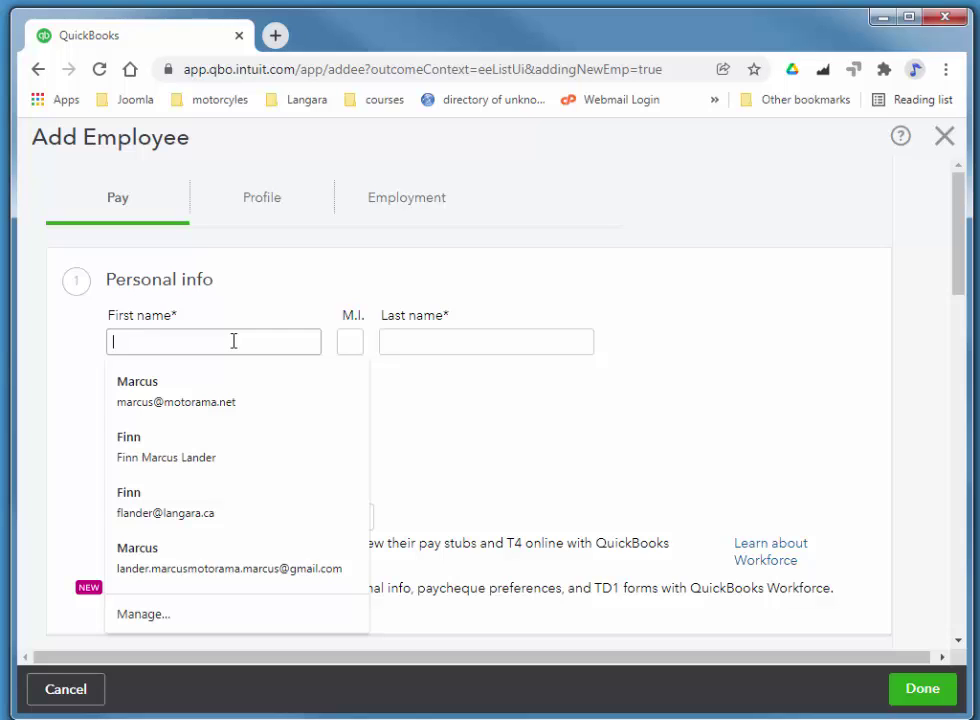
text(Amanda)
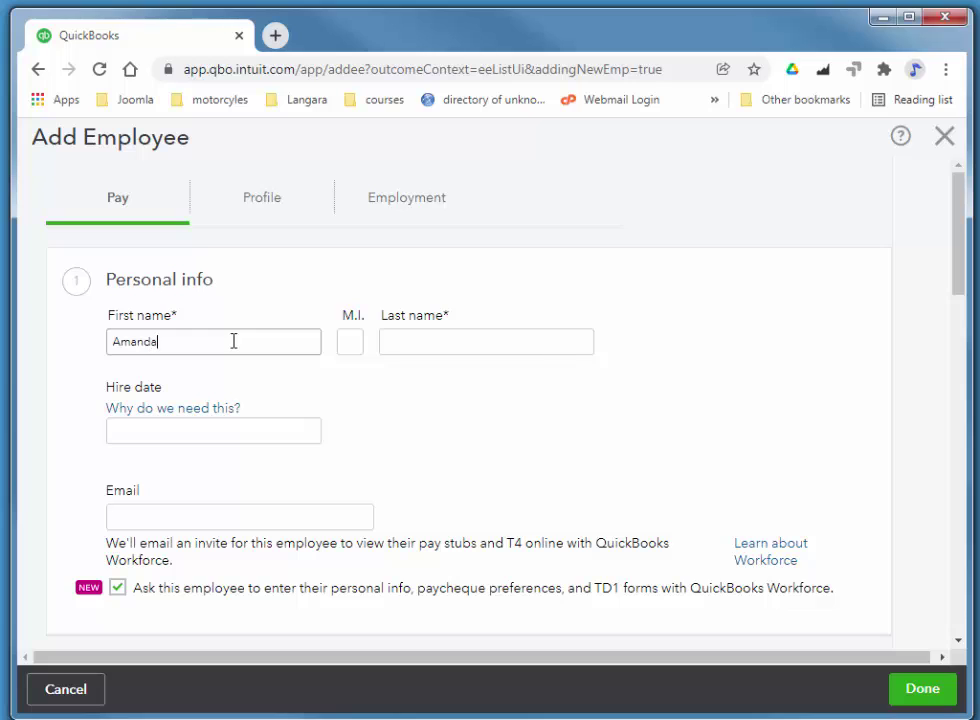
key(Tab)
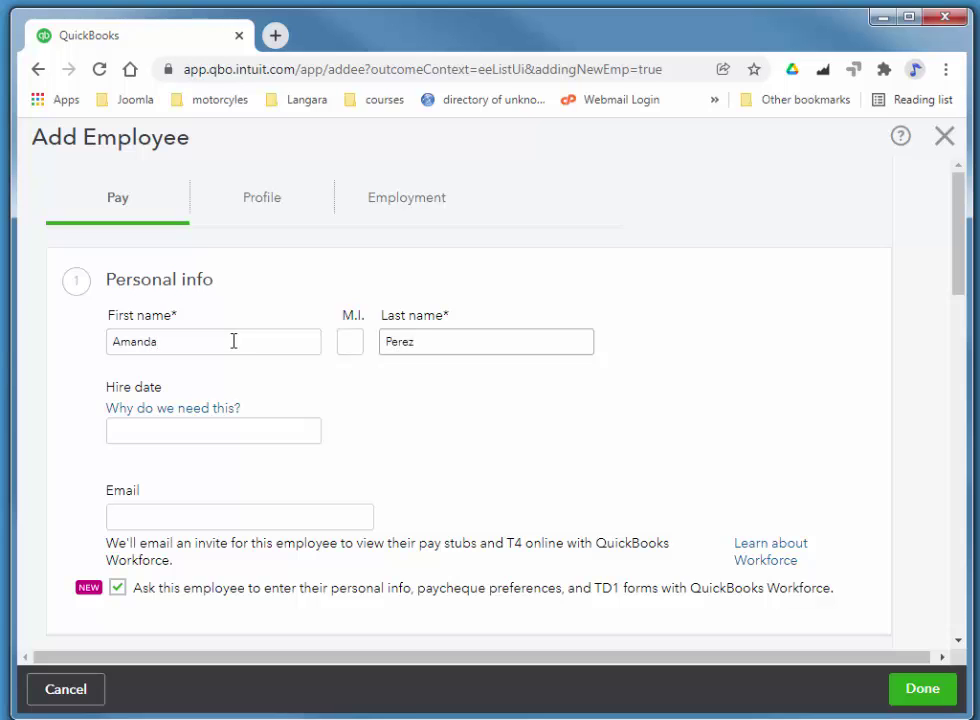
click(564, 365)
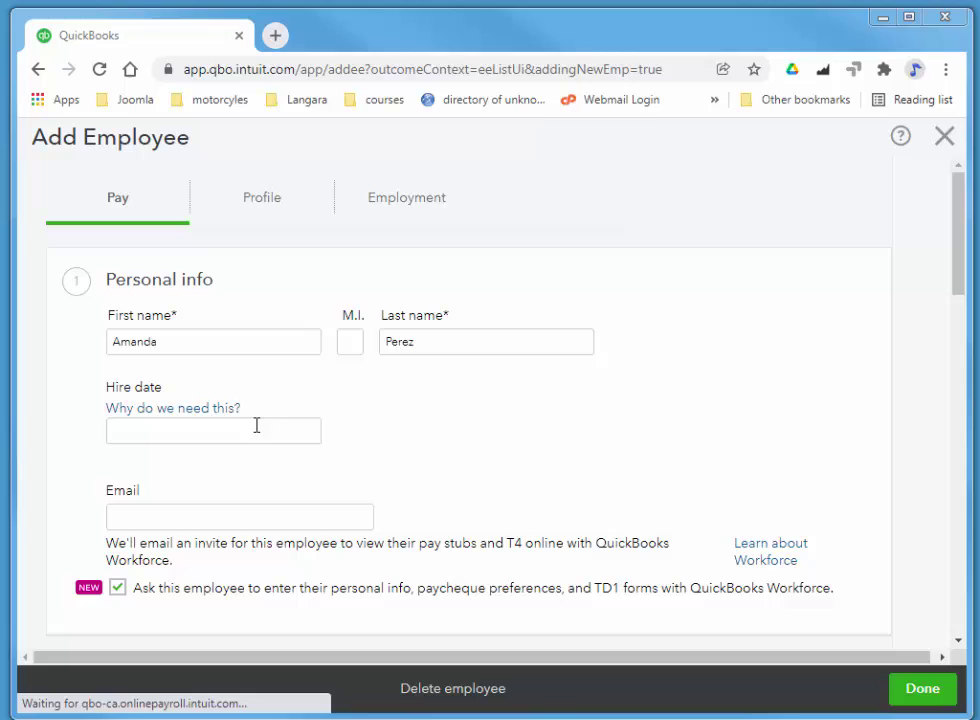
- Set the hire date to 13 December 2021 and fill the e-mail from a saved suggestion
click(189, 438)
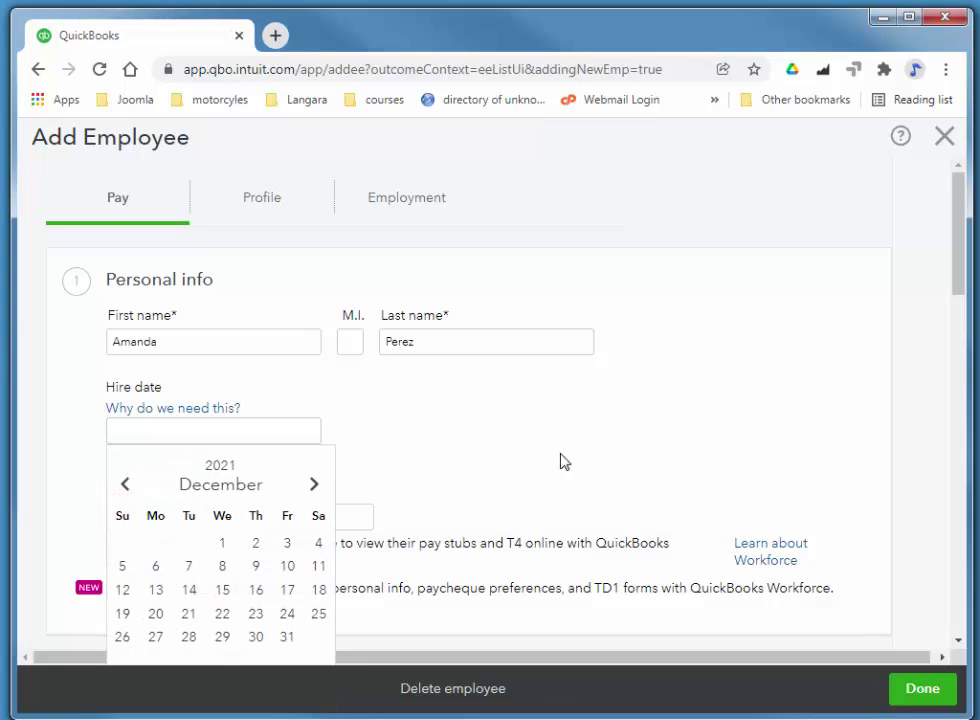
click(158, 592)
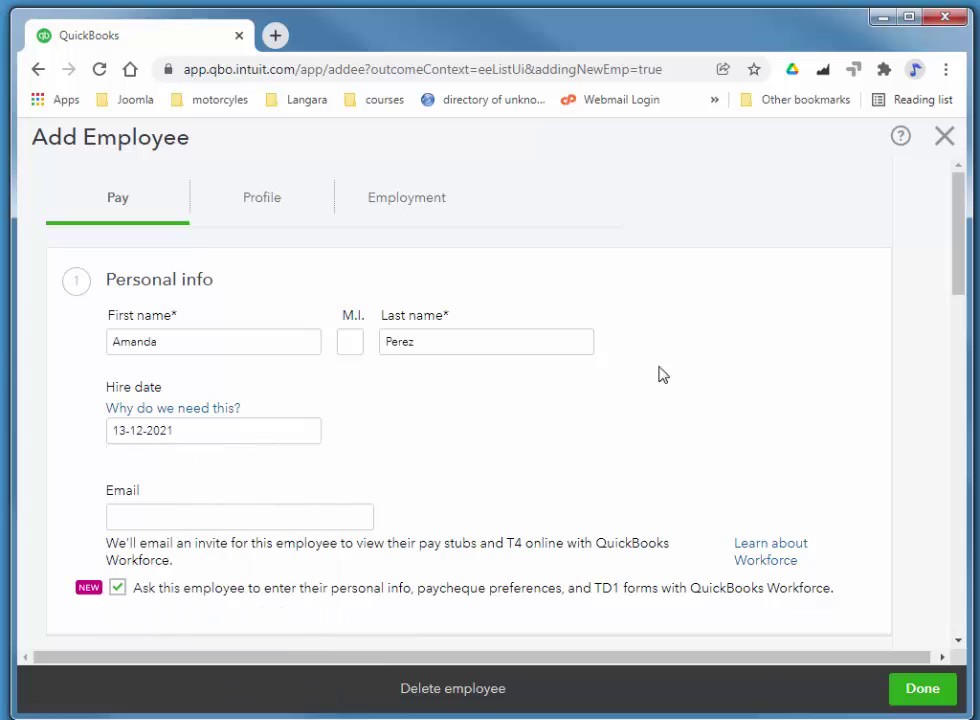
click(262, 513)
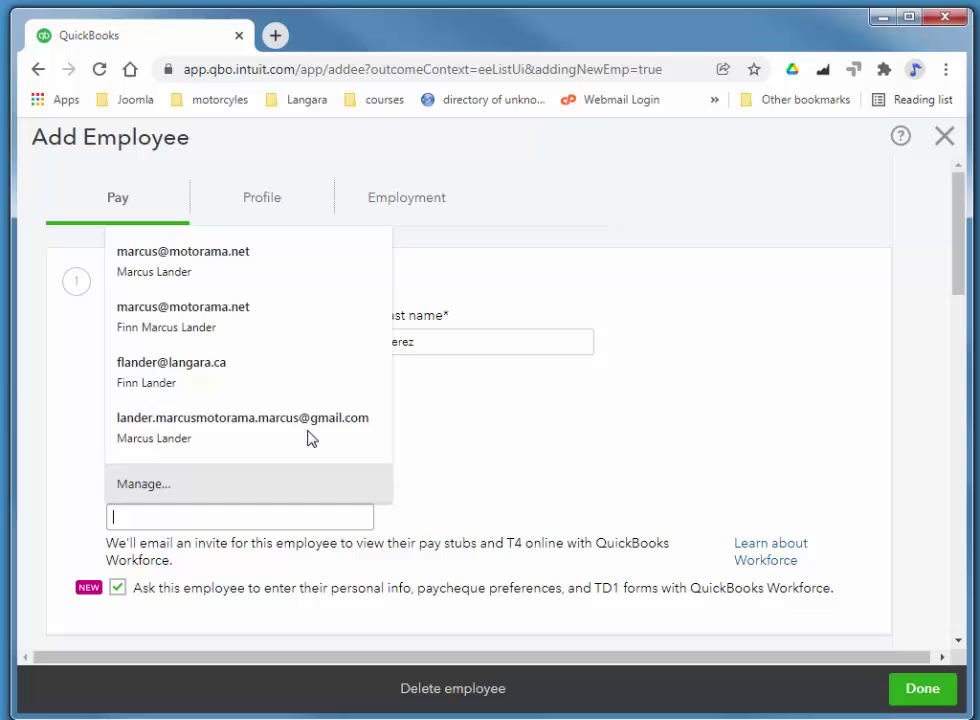
click(171, 276)
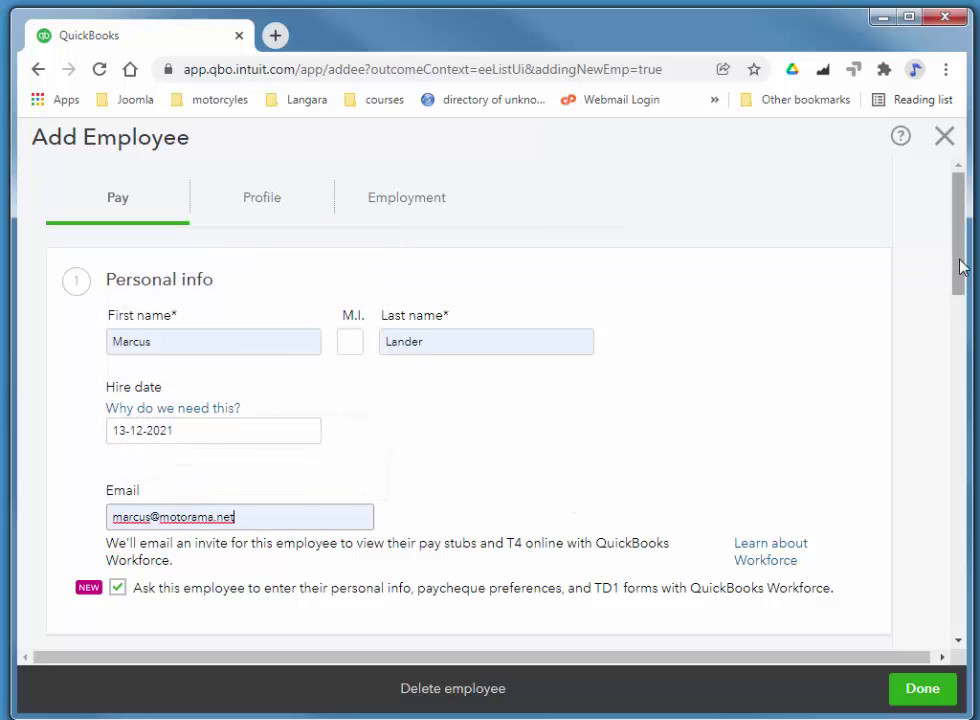
- Turn off Workforce self-setup and open the TD1 withholdings form
drag(960, 262, 955, 362)
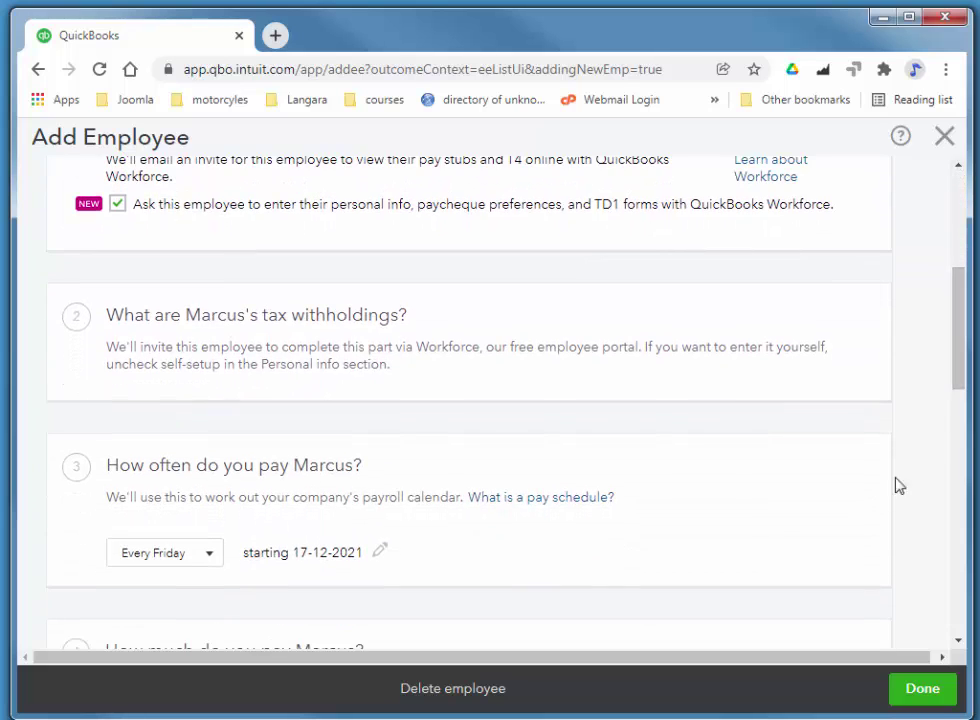
click(117, 205)
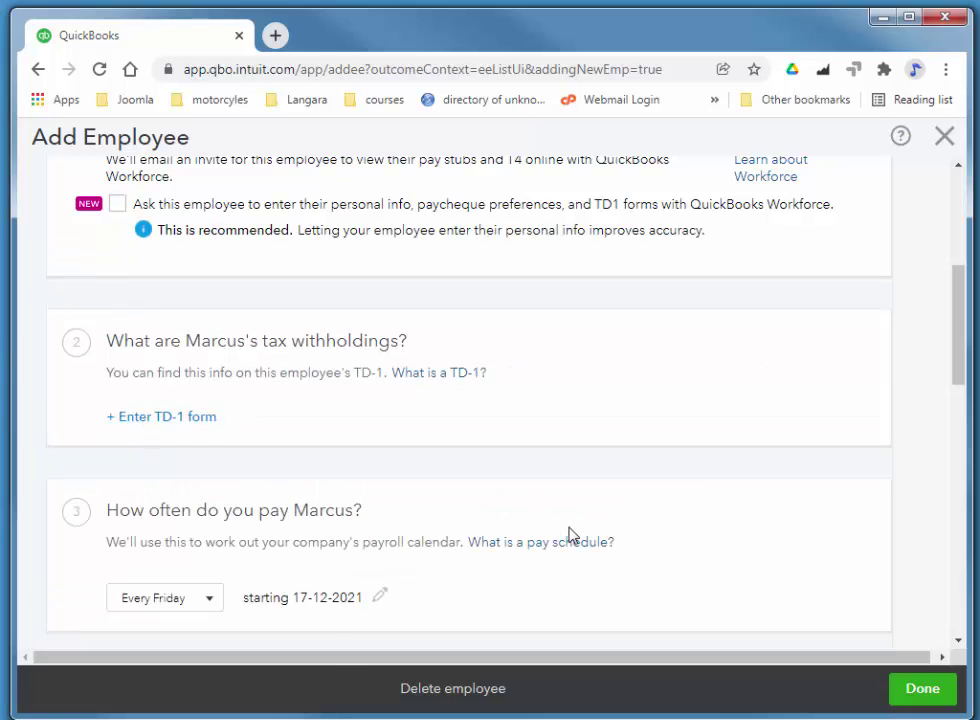
click(162, 417)
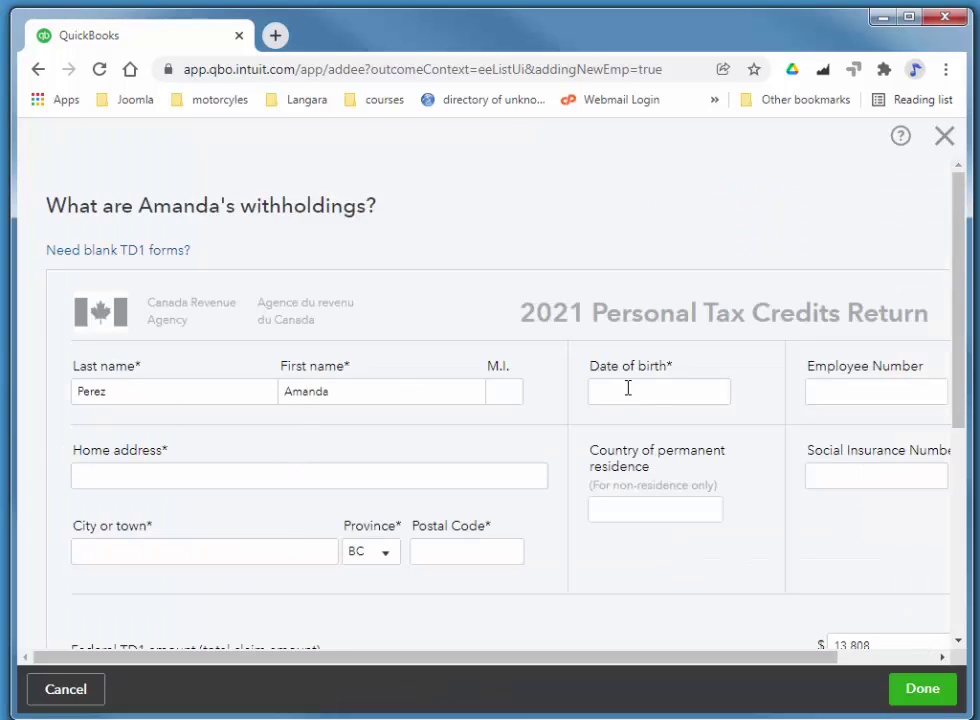
- Enter the employee's date of birth and paste their Social Insurance Number
click(628, 390)
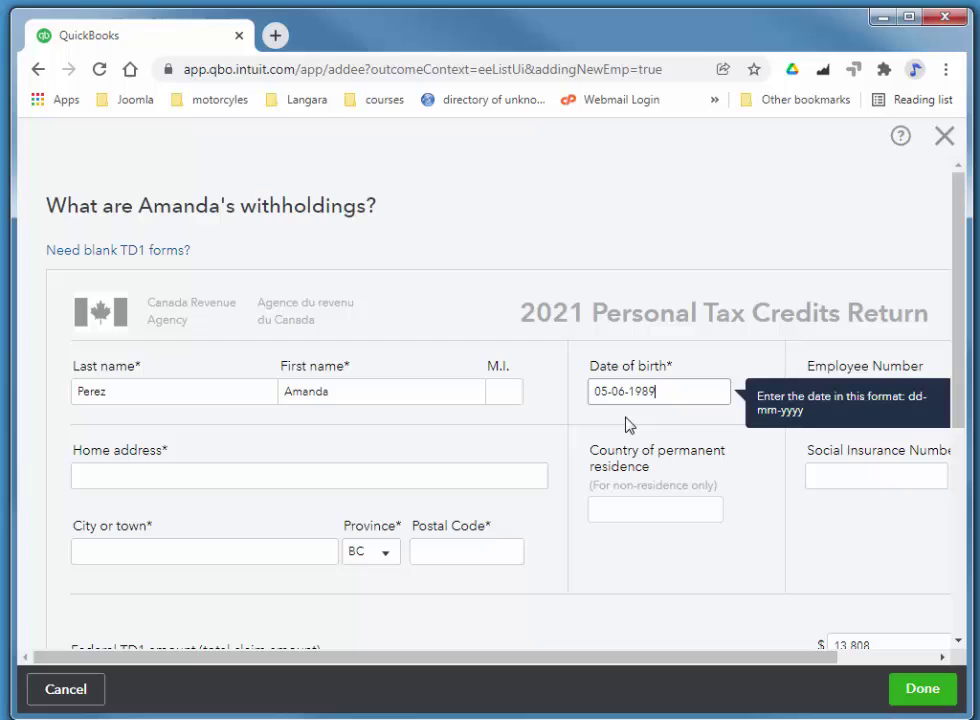
key(Tab)
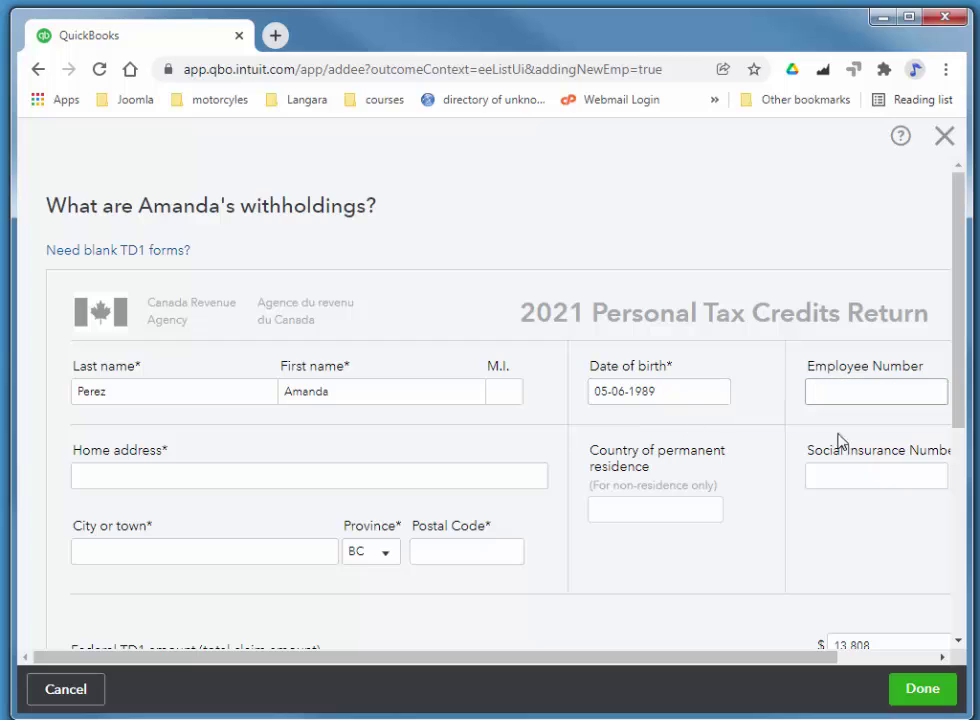
click(827, 477)
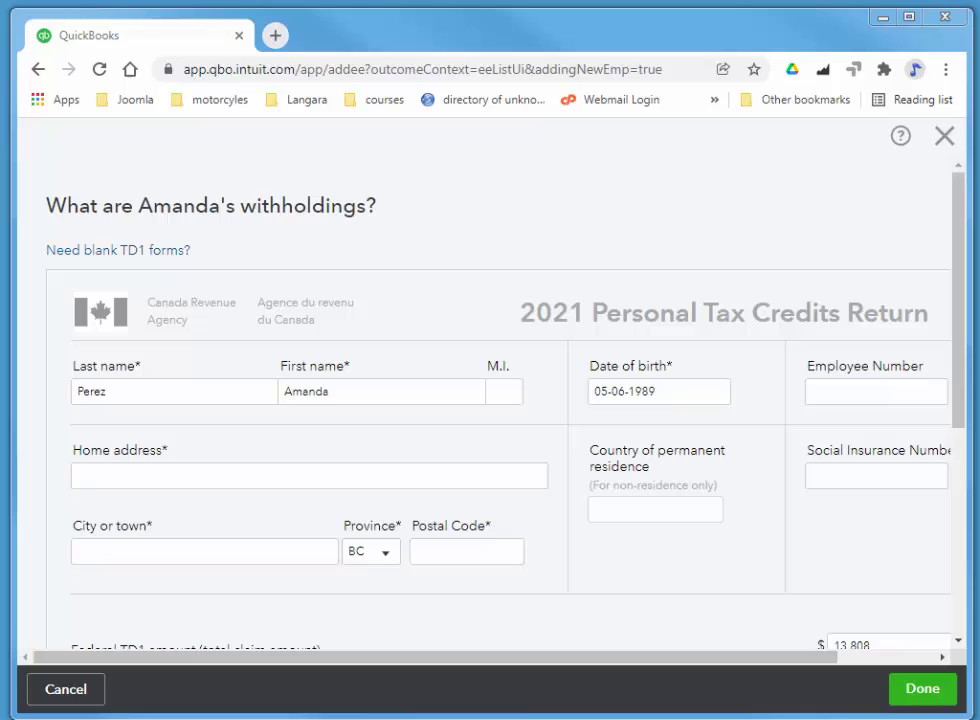
click(879, 470)
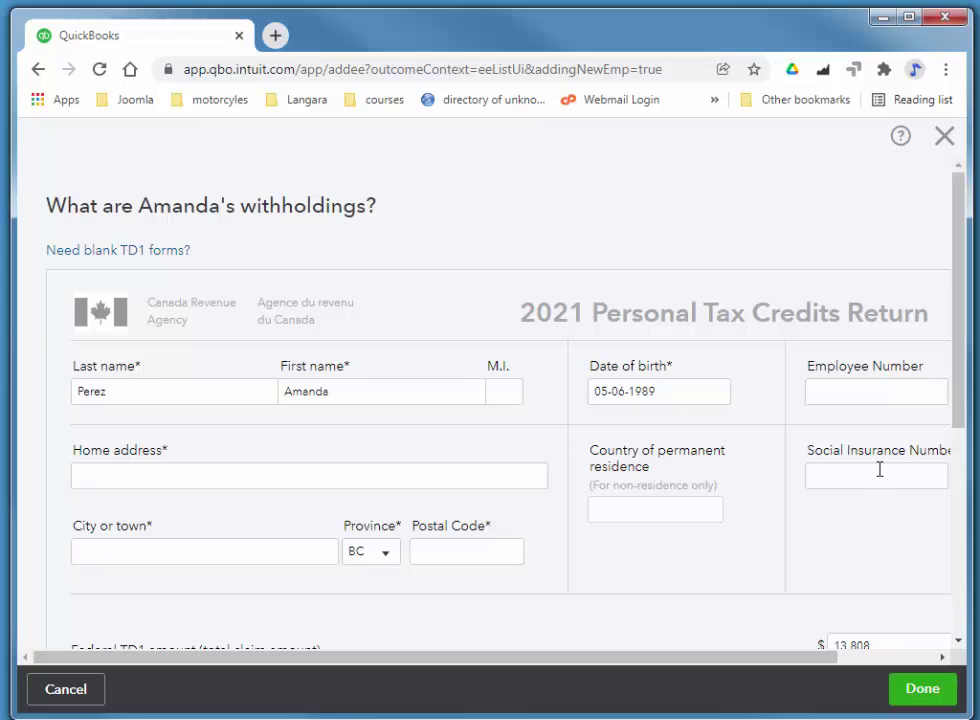
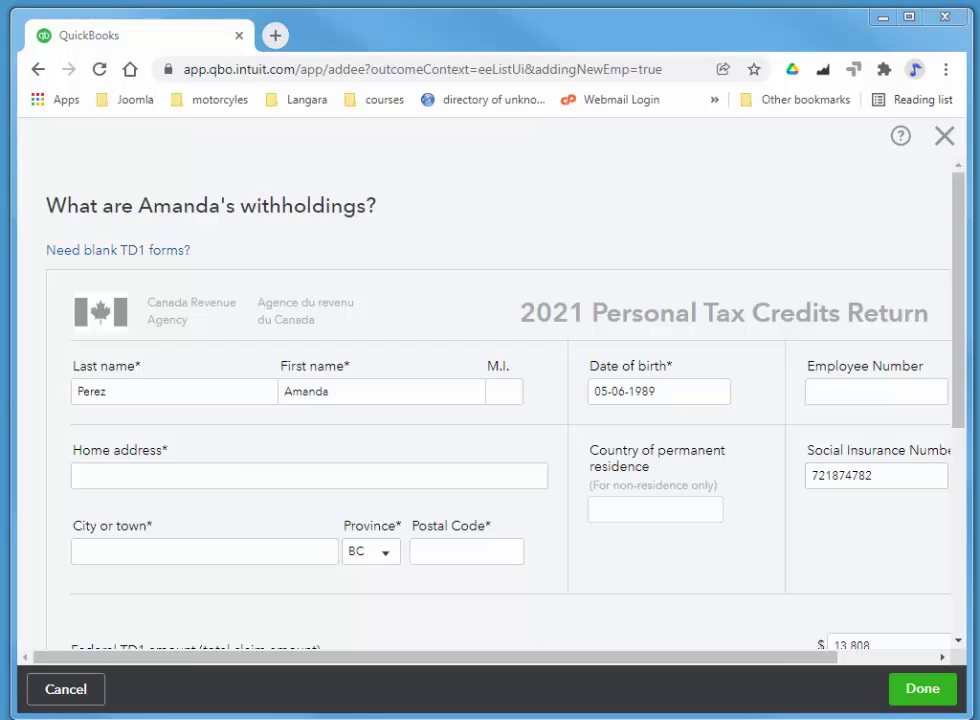
- Paste the home address, move Vancouver into City or town, and delete the stray province text
click(100, 465)
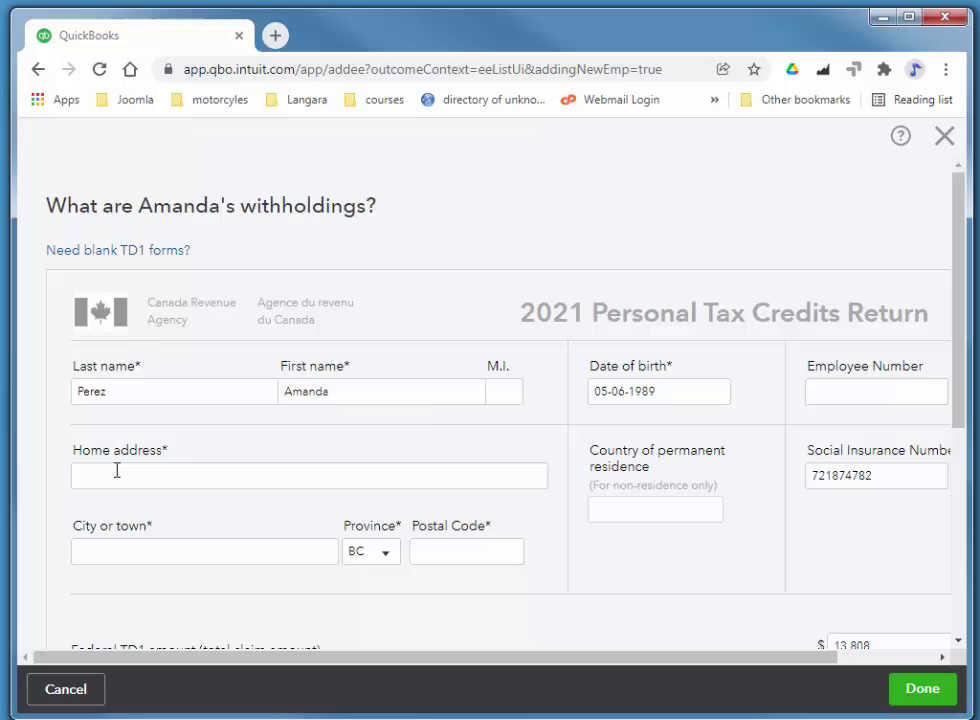
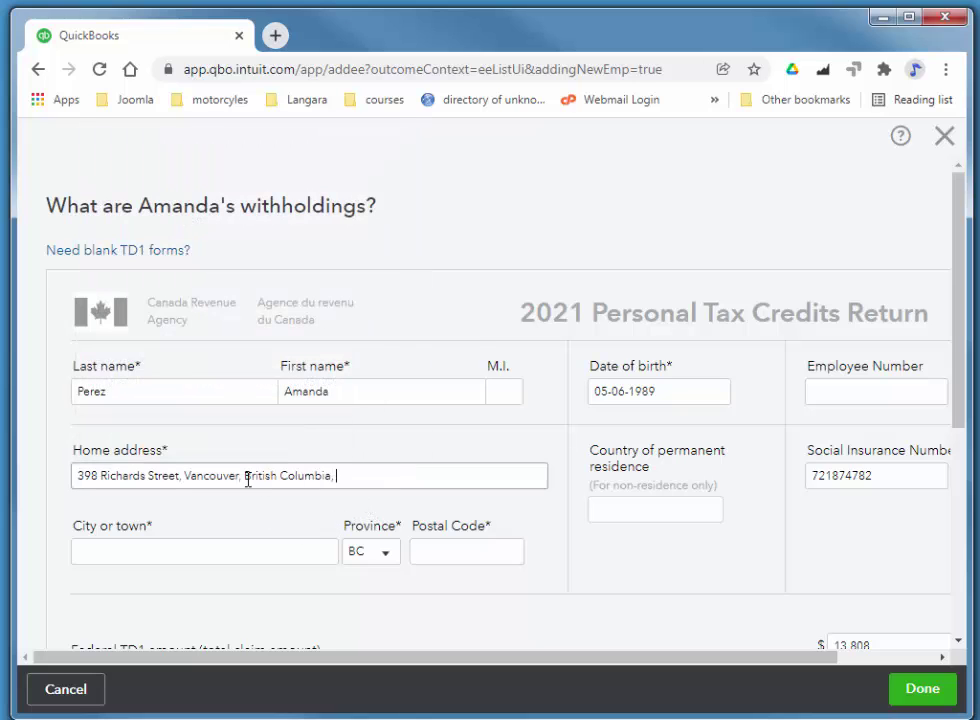
double_click(210, 476)
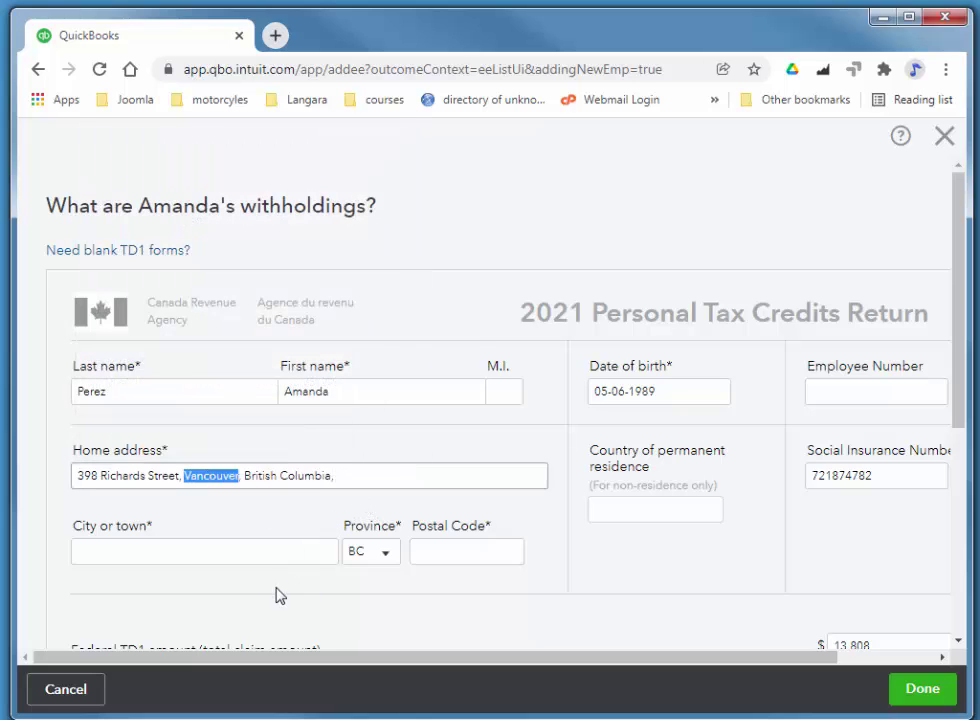
key(ctrl+x)
click(147, 552)
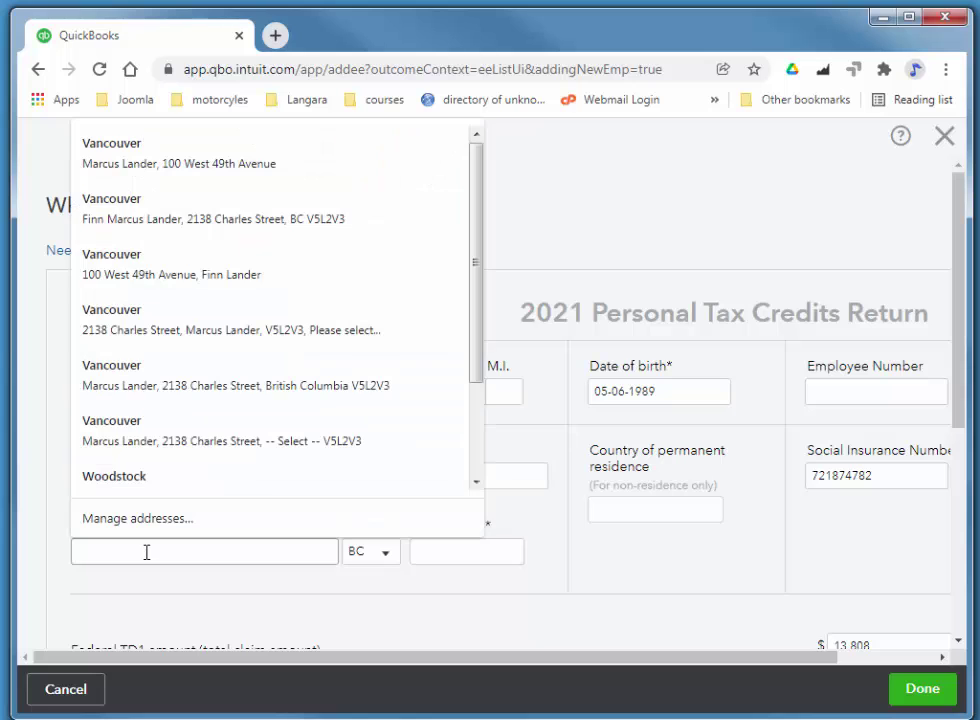
key(ctrl+v)
click(487, 467)
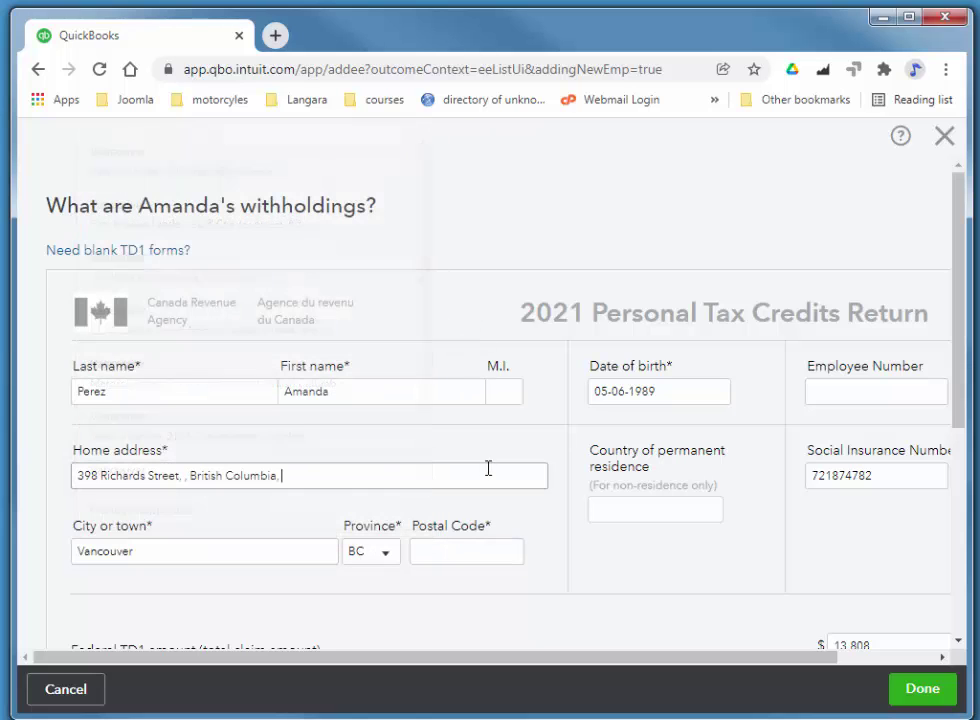
drag(306, 472, 196, 472)
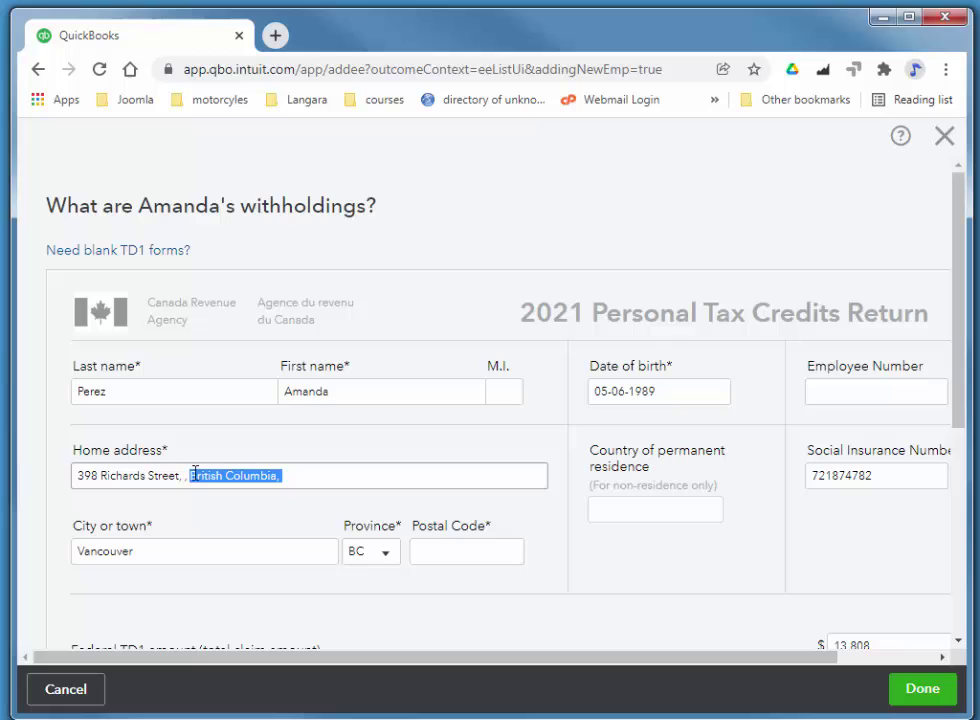
key(BackSpace)
key(BackSpace)
key(BackSpace)
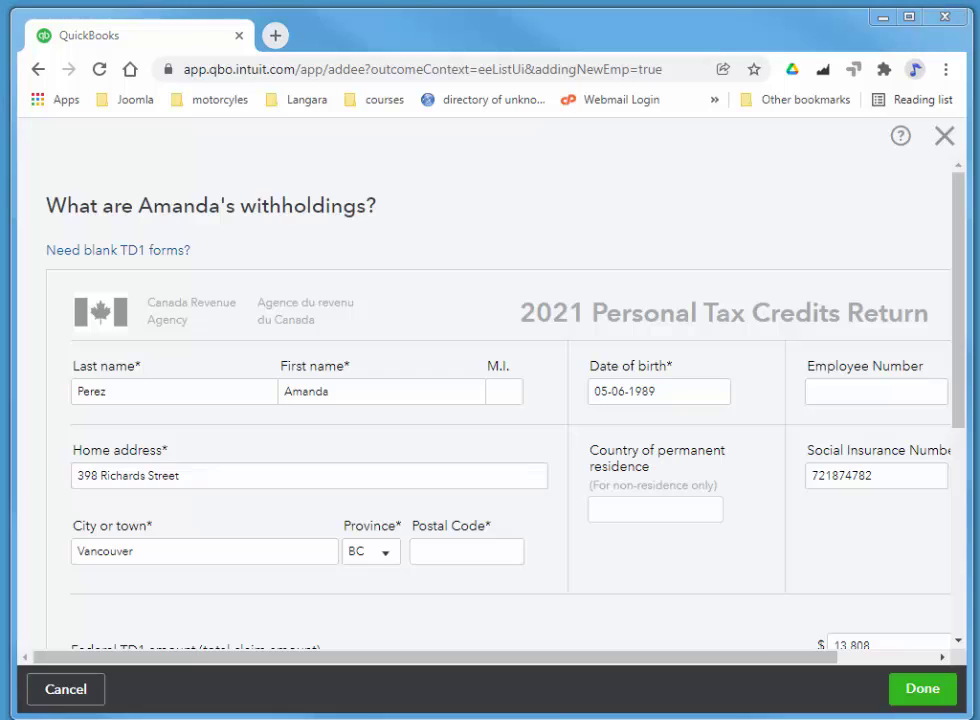
click(432, 558)
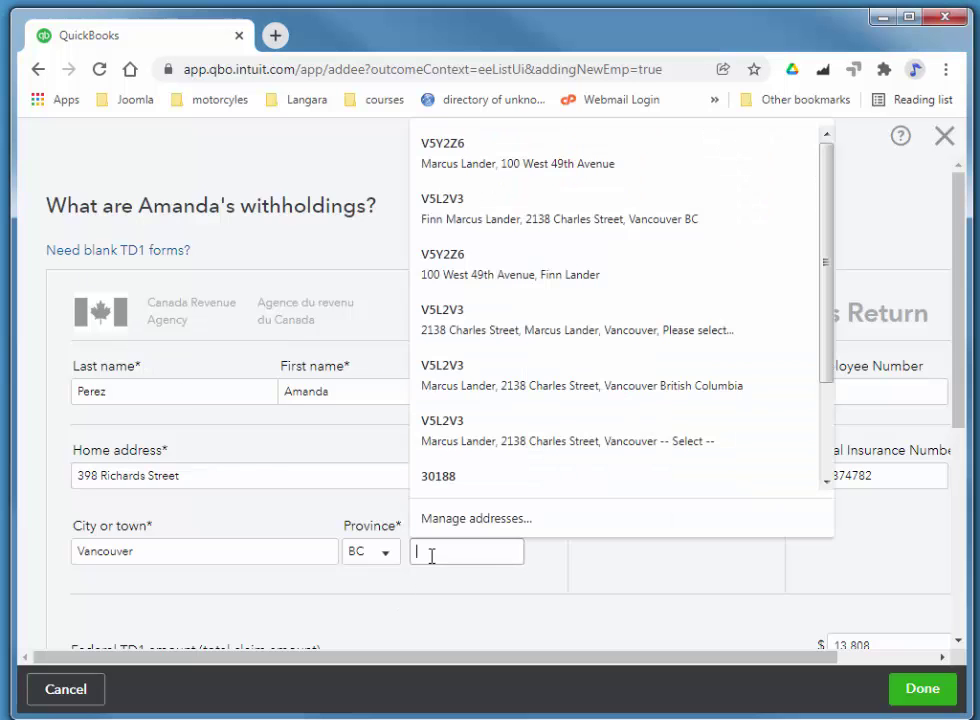
- Enter the postal code and save the TD1 withholdings (Federal $13,808, Provincial $11,070)
text(V5V3X7)
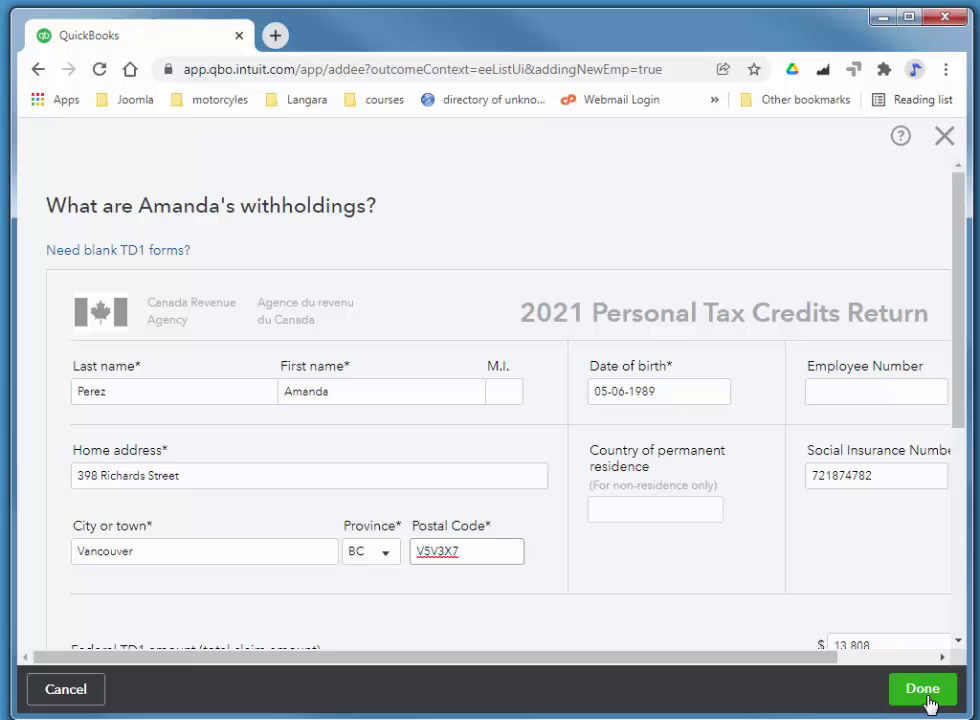
drag(957, 408, 956, 632)
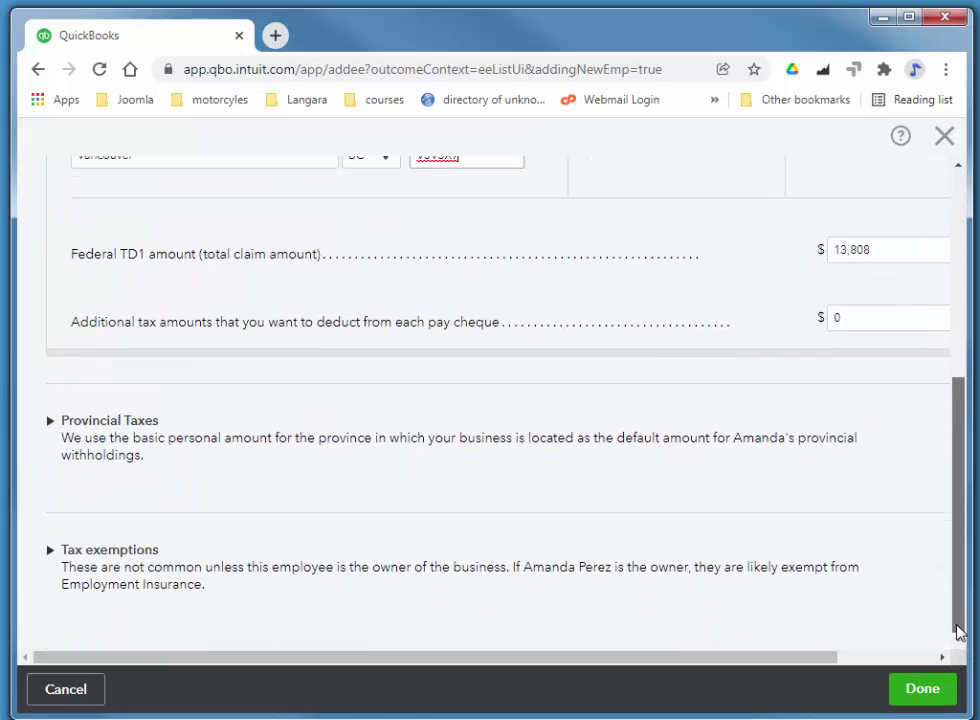
click(922, 688)
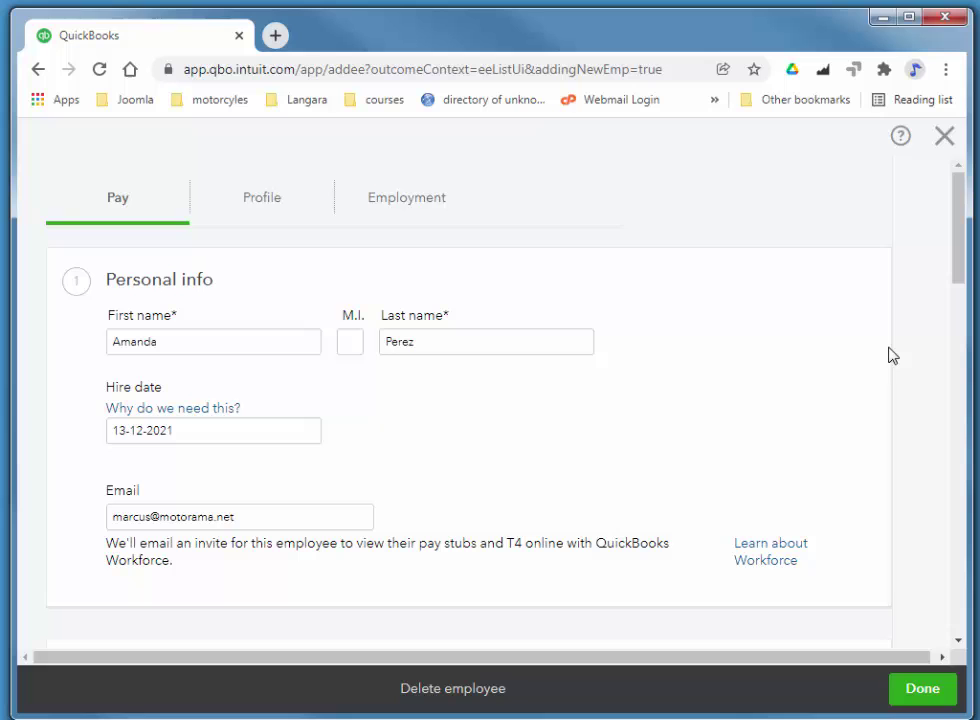
scroll(725, 338, down, 5)
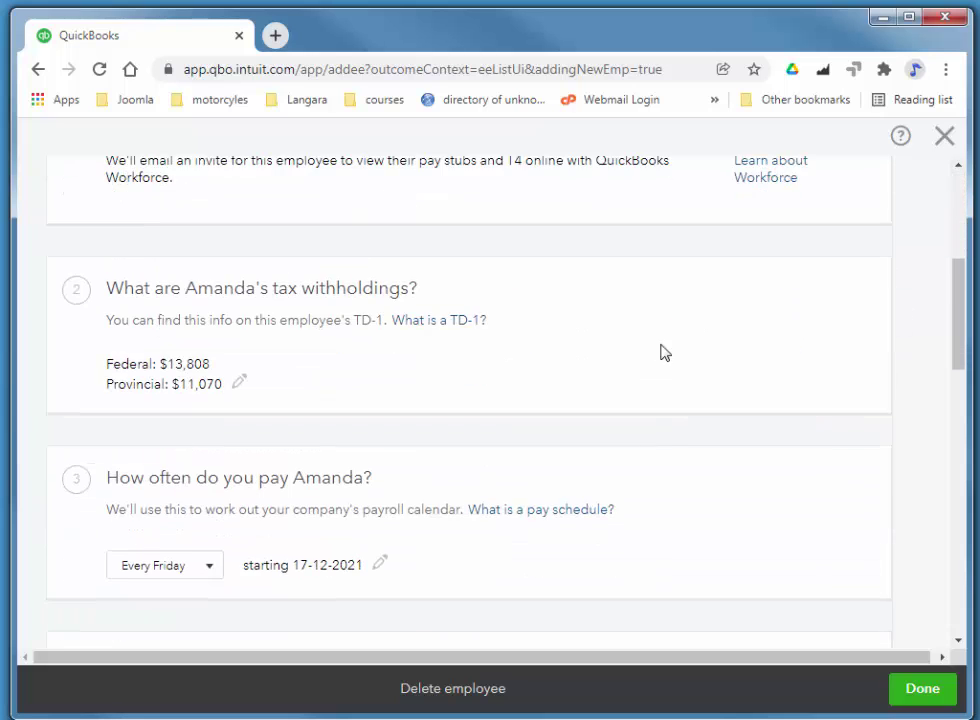
scroll(425, 265, down, 2)
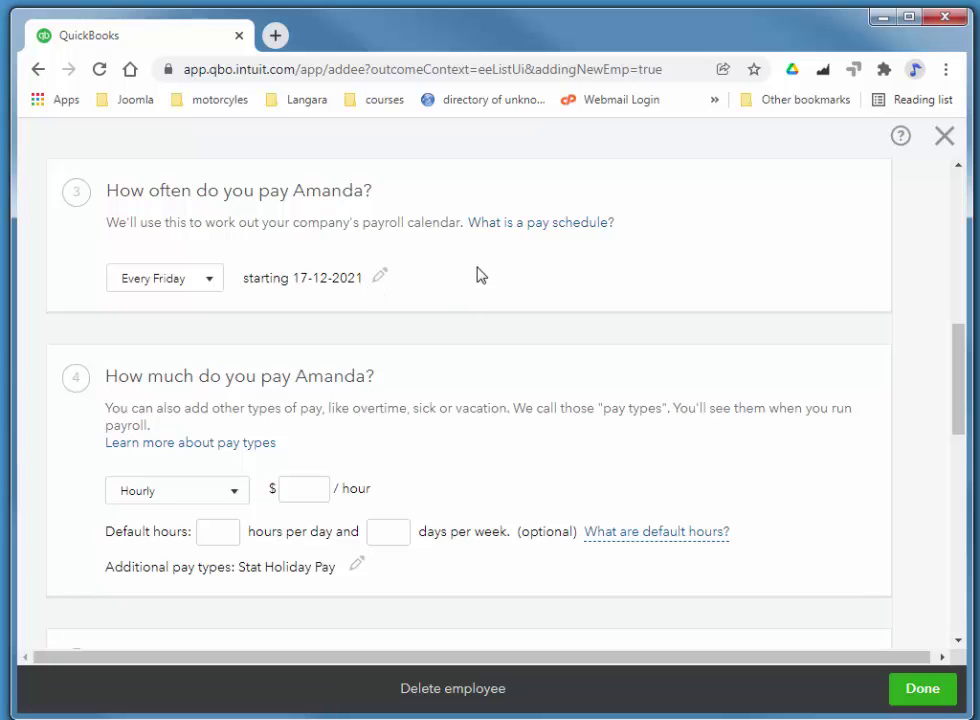
scroll(400, 240, down, 1)
- Set pay at $25.00 per hour, 7 hours a day, 5 days a week
scroll(449, 249, down, 1)
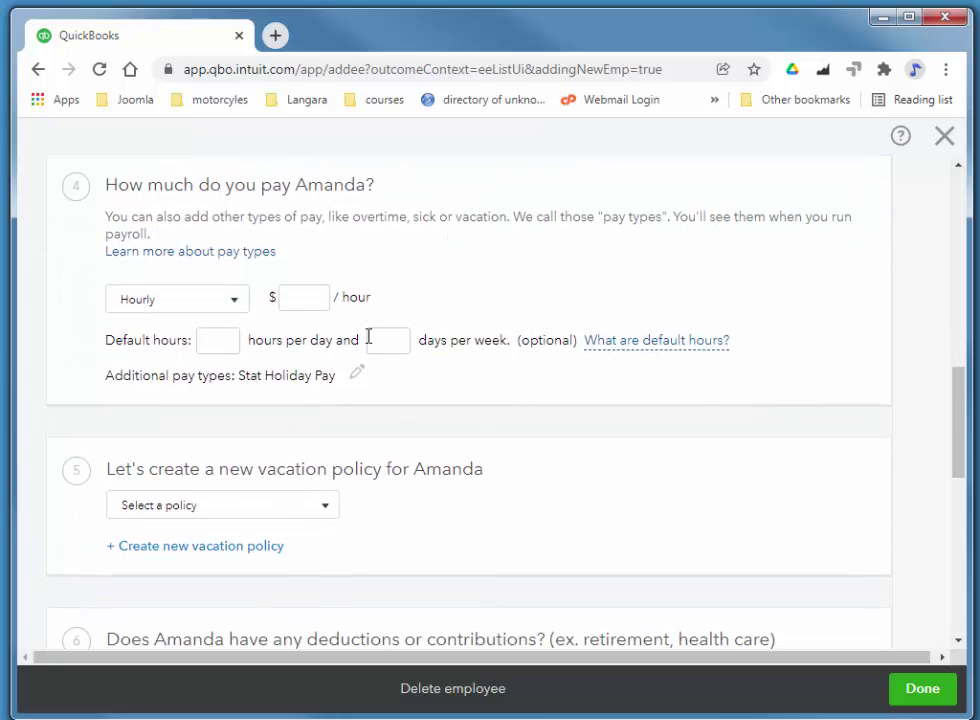
click(298, 301)
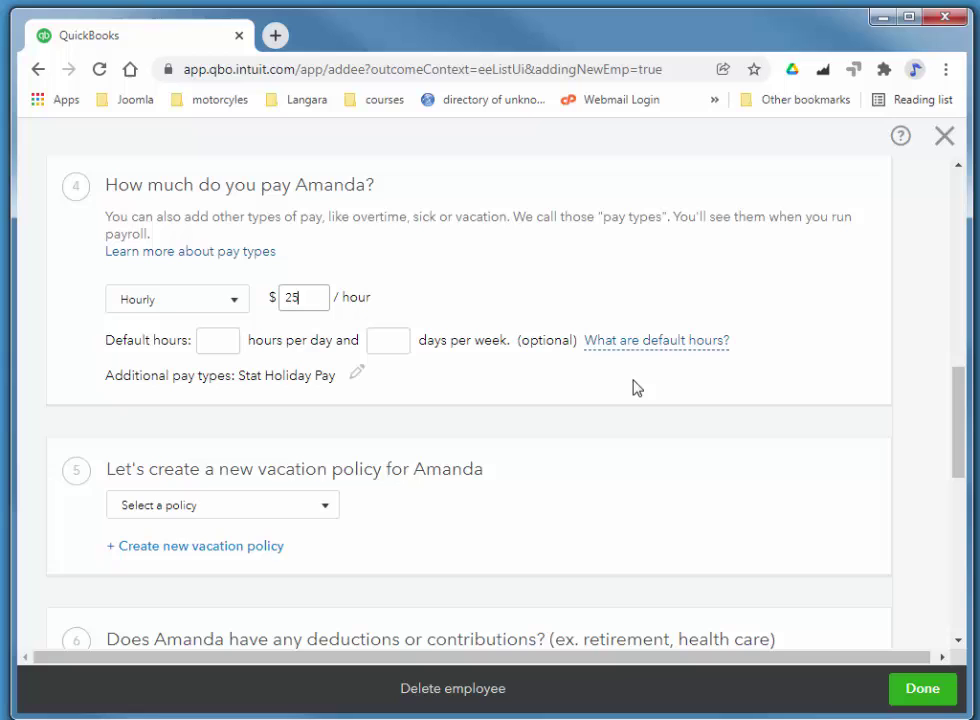
click(224, 342)
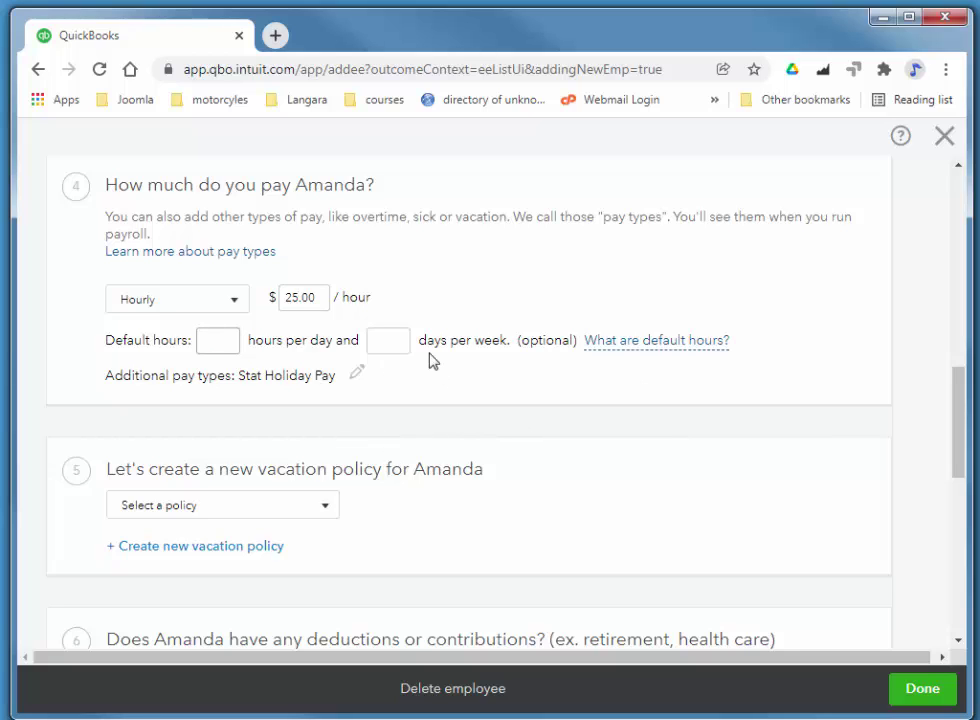
text(7)
key(Tab)
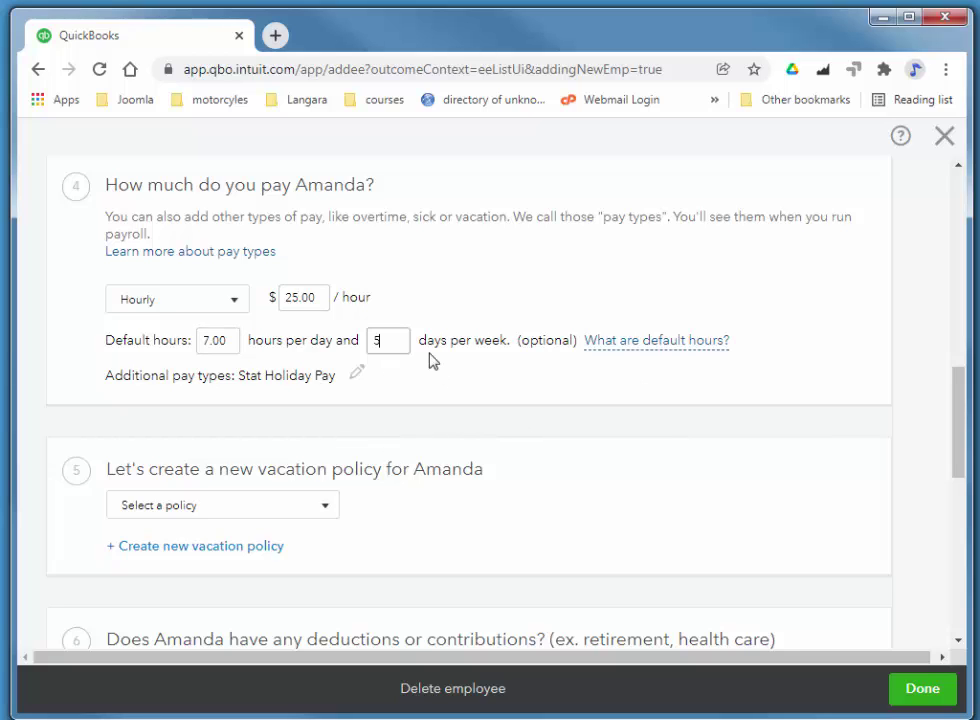
text(5)
key(Tab)
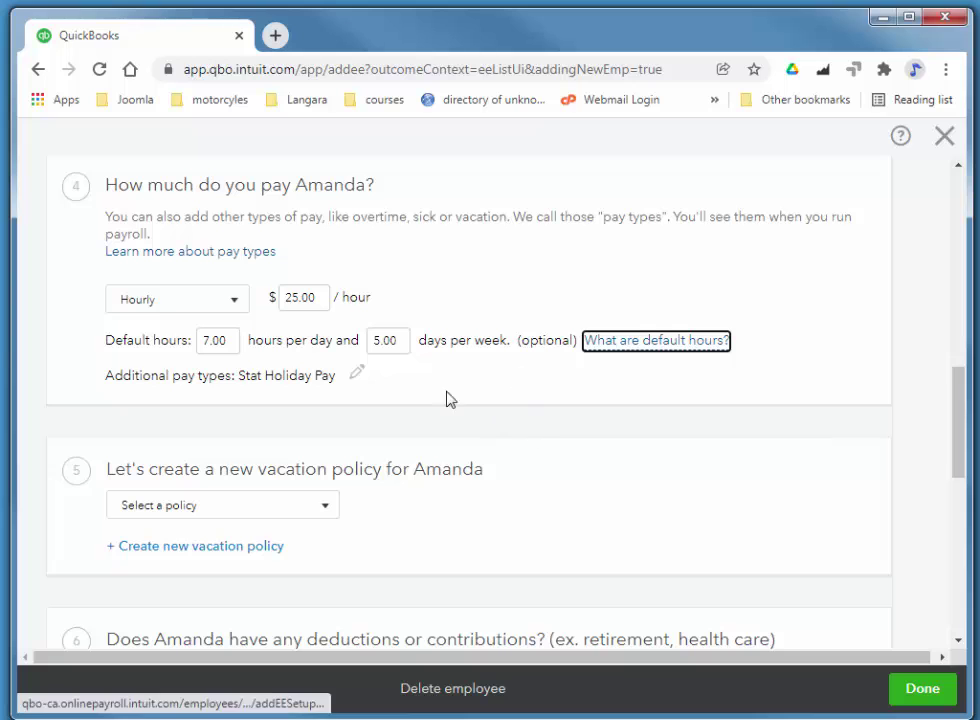
- Add Overtime Pay and Double Overtime Pay as additional pay types and save
click(358, 376)
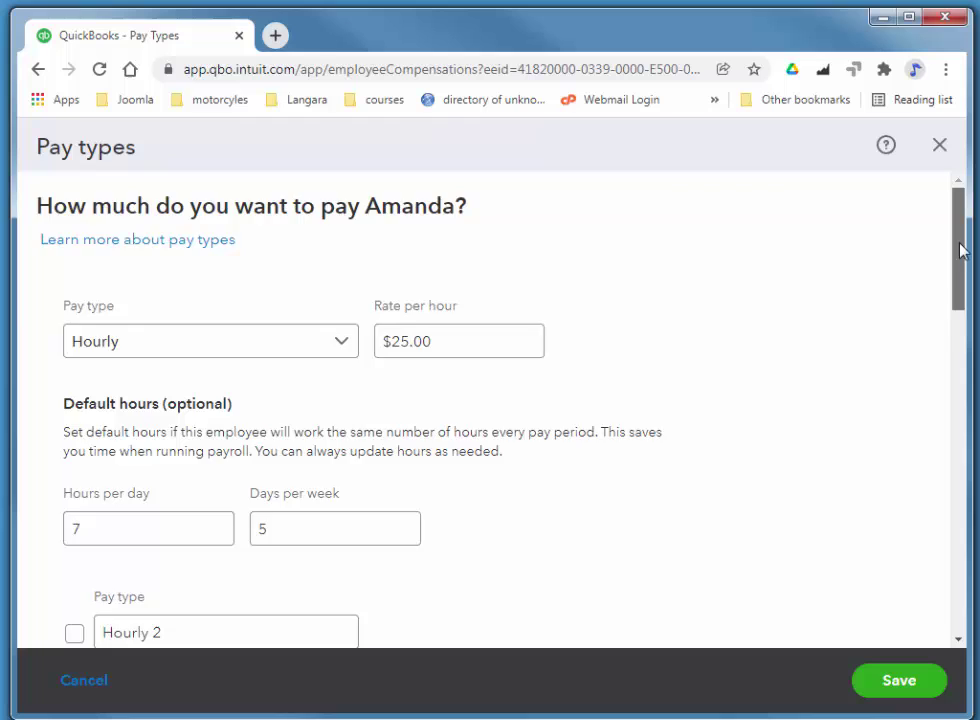
drag(962, 247, 967, 427)
click(77, 355)
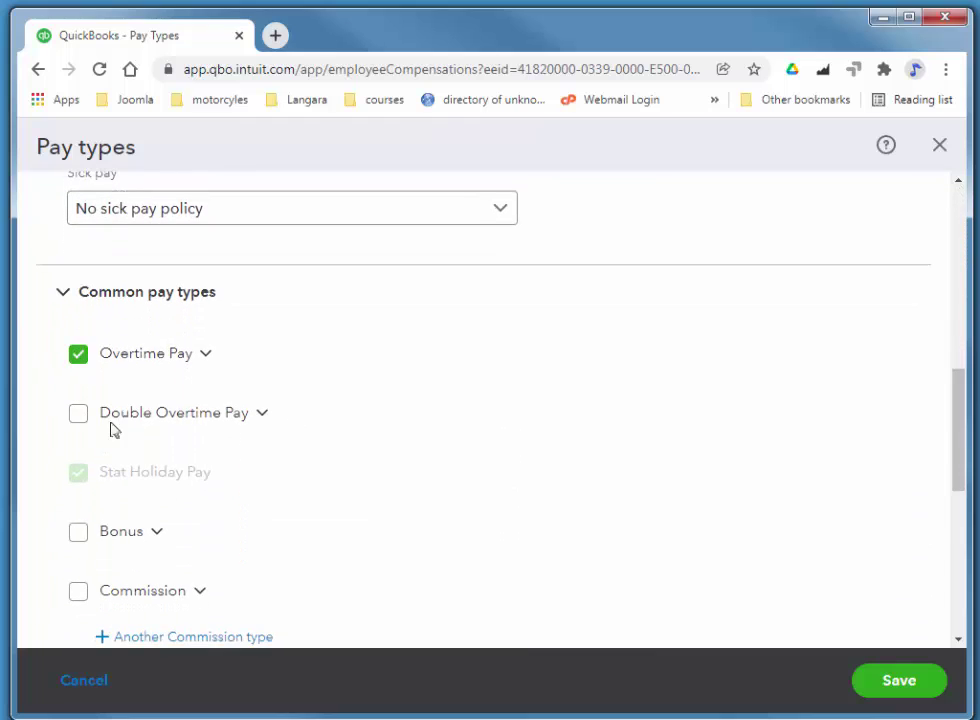
click(79, 417)
drag(956, 450, 969, 573)
click(897, 681)
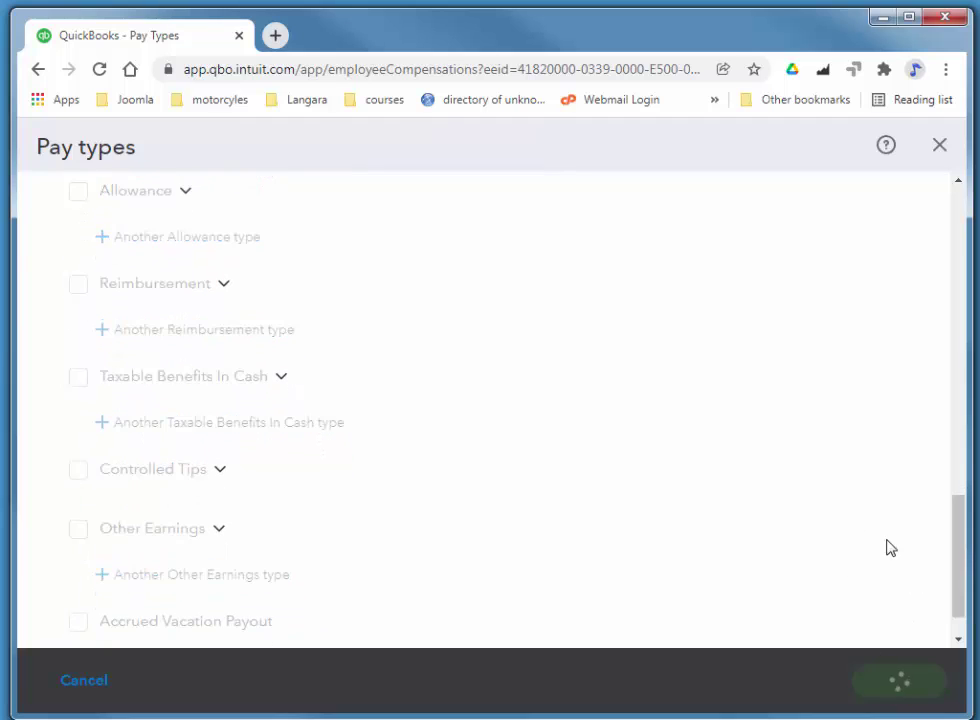
- Select the 4.00% Accrue time/hrs worked vacation policy, then go to Add deductions
scroll(575, 292, down, 2)
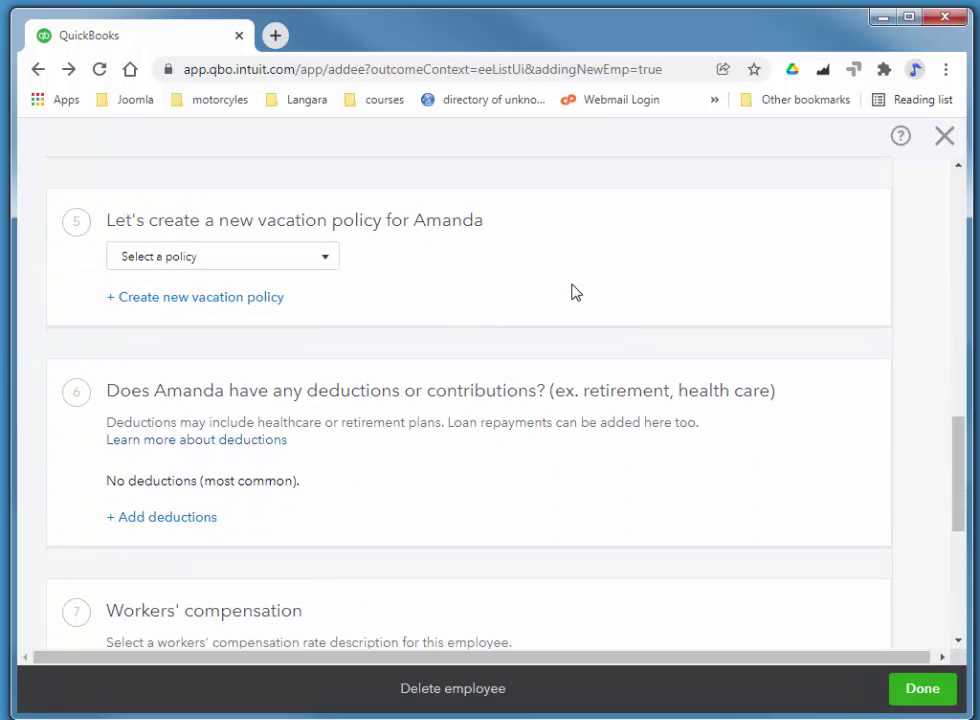
click(221, 258)
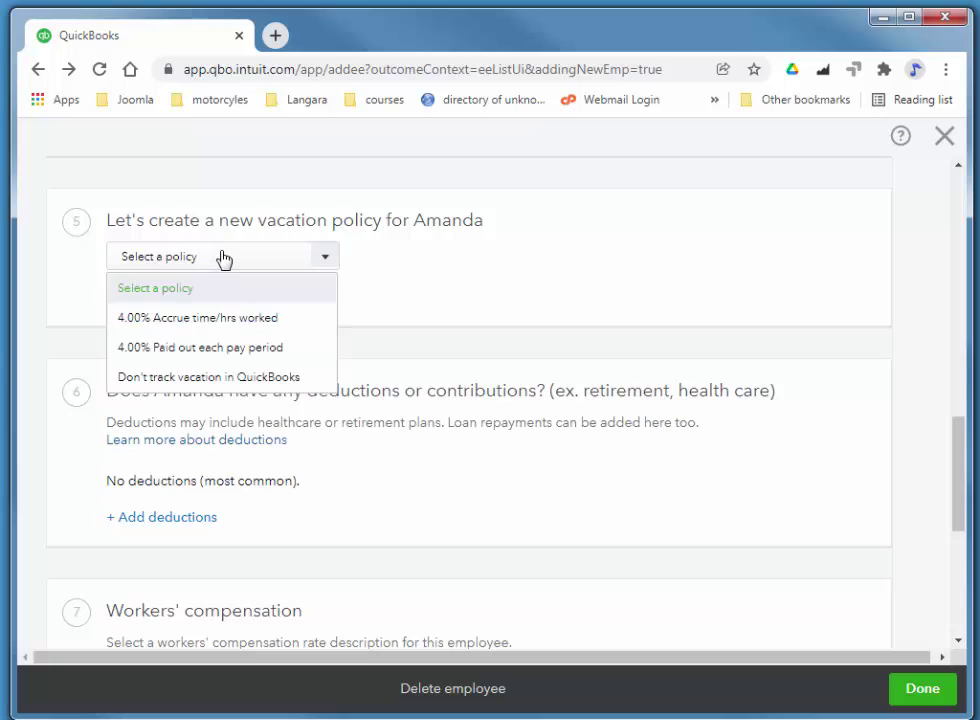
click(219, 320)
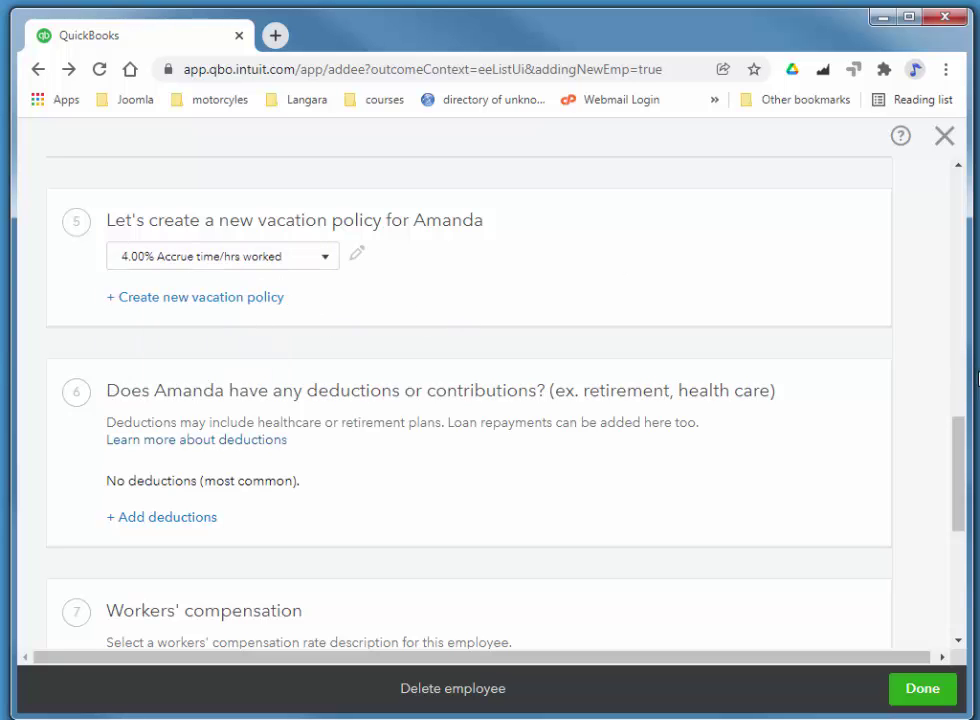
drag(962, 450, 978, 505)
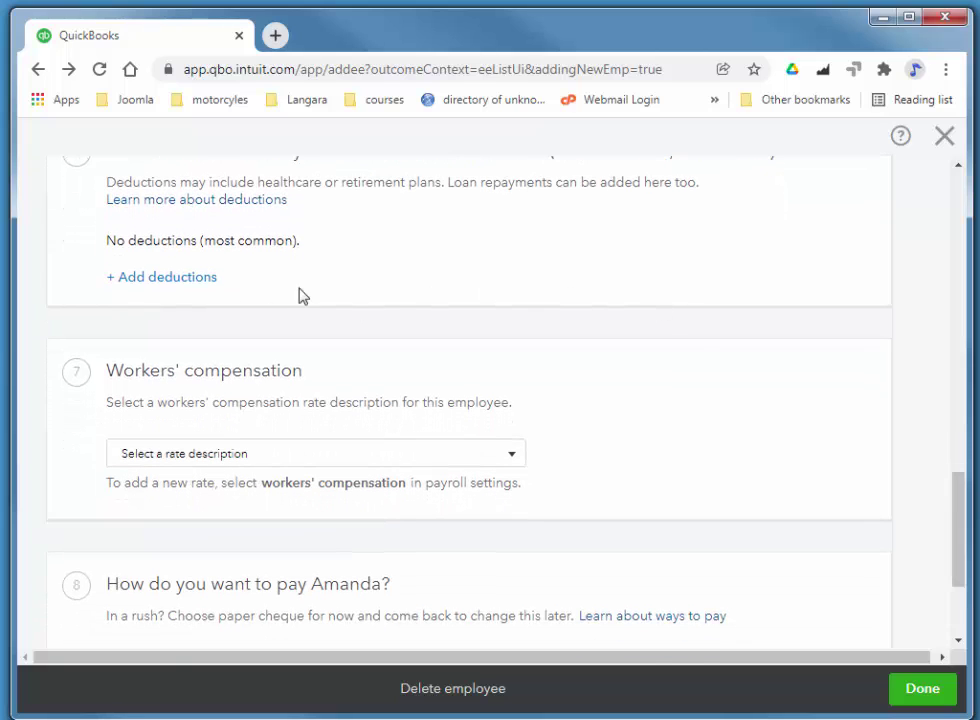
click(162, 279)
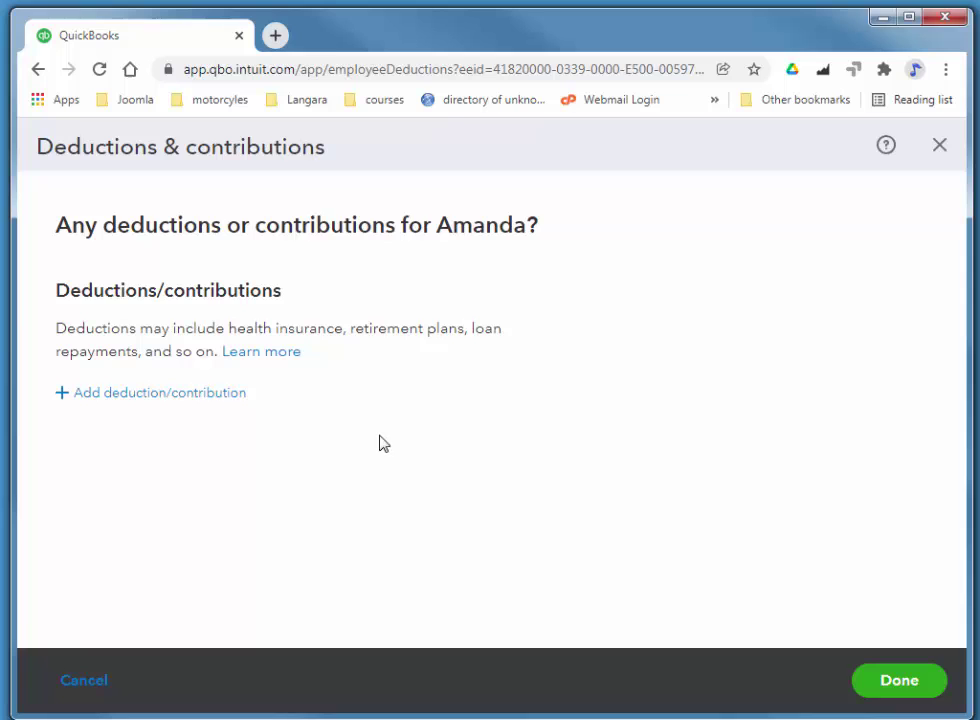
- Add a Medical deduction under Other after tax deductions at $20.00 per paycheque and save
click(140, 394)
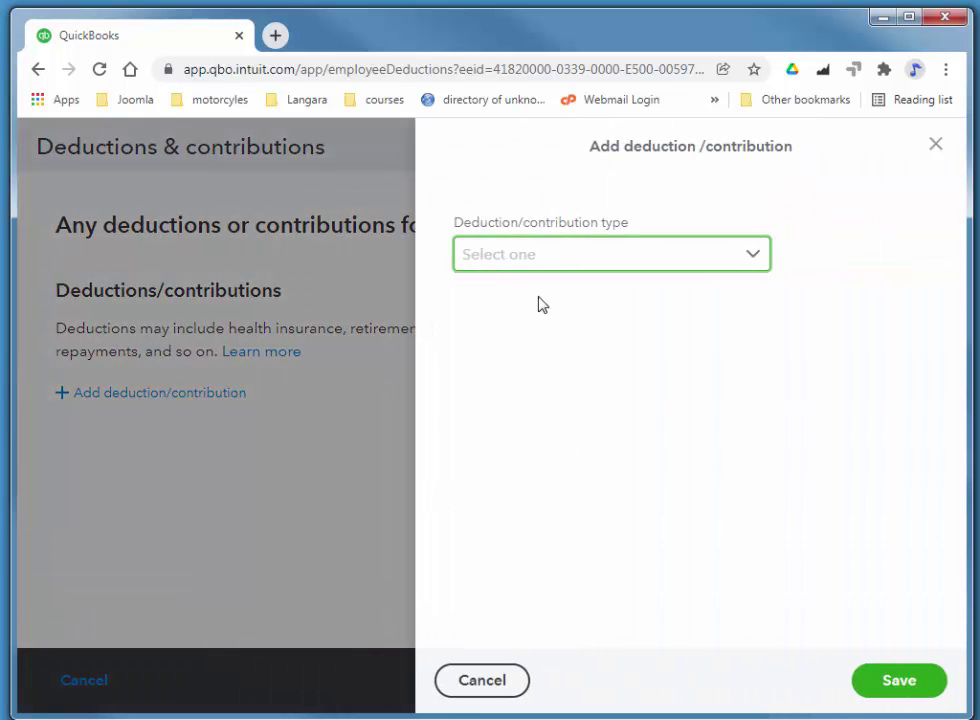
click(532, 262)
click(540, 298)
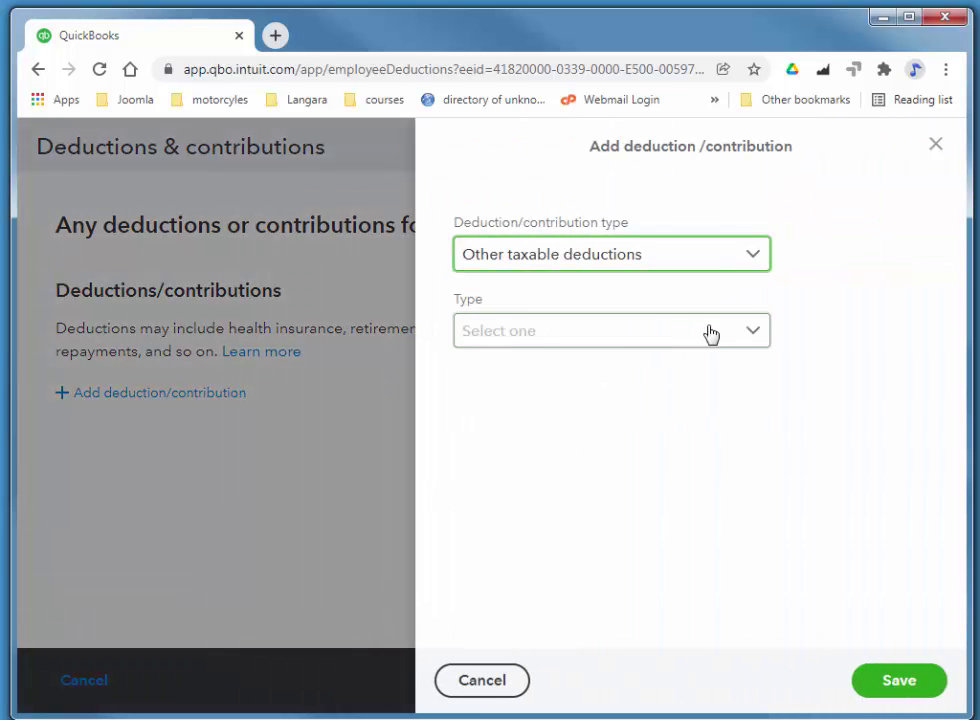
click(557, 343)
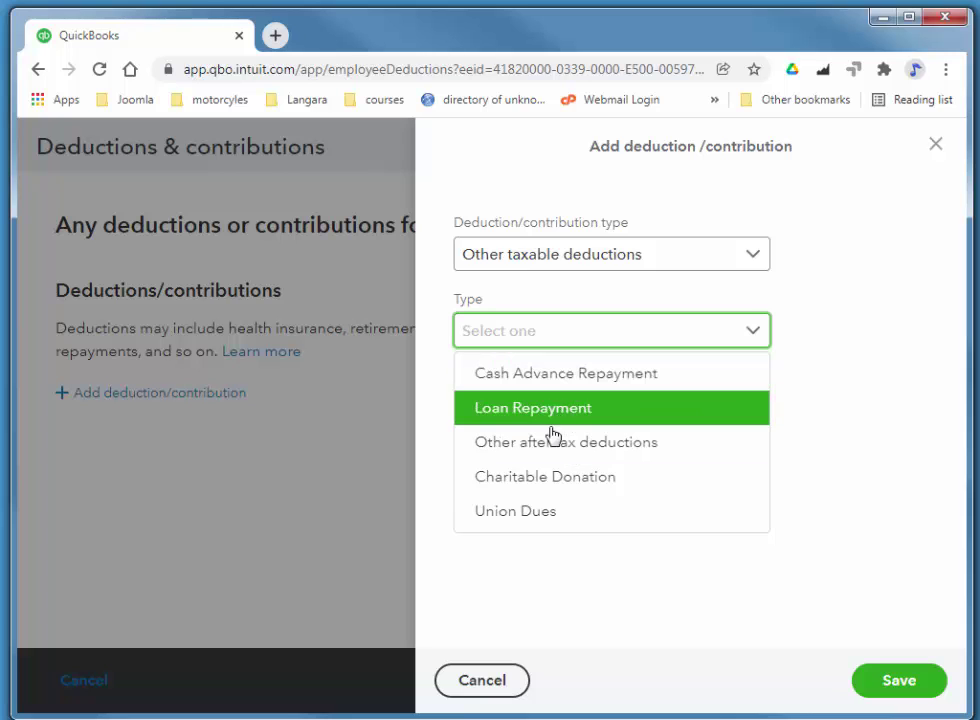
click(553, 437)
click(619, 414)
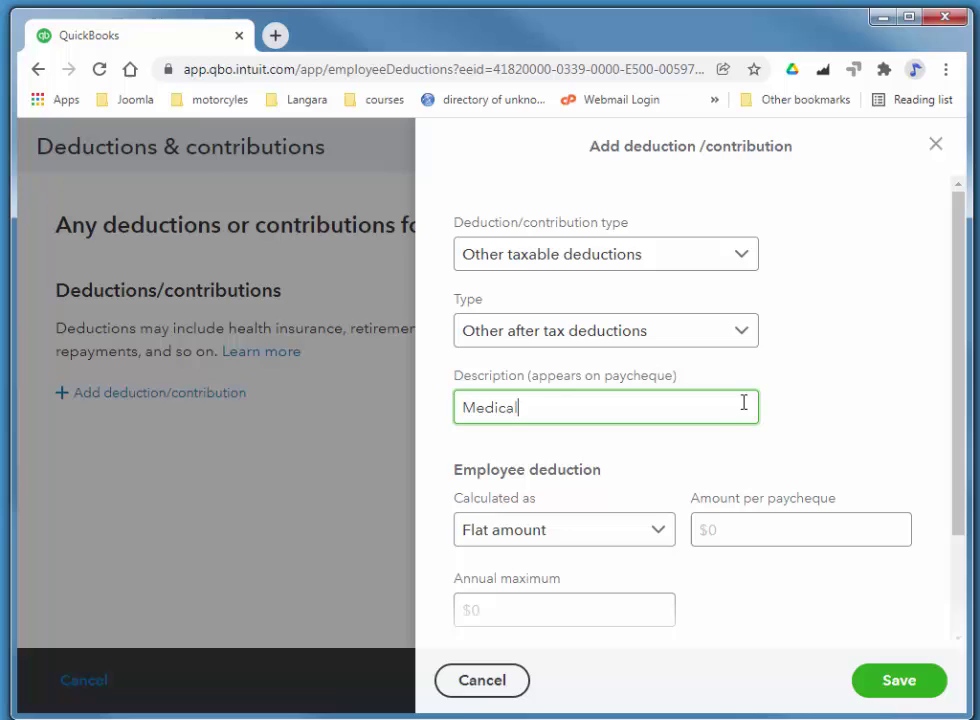
click(812, 532)
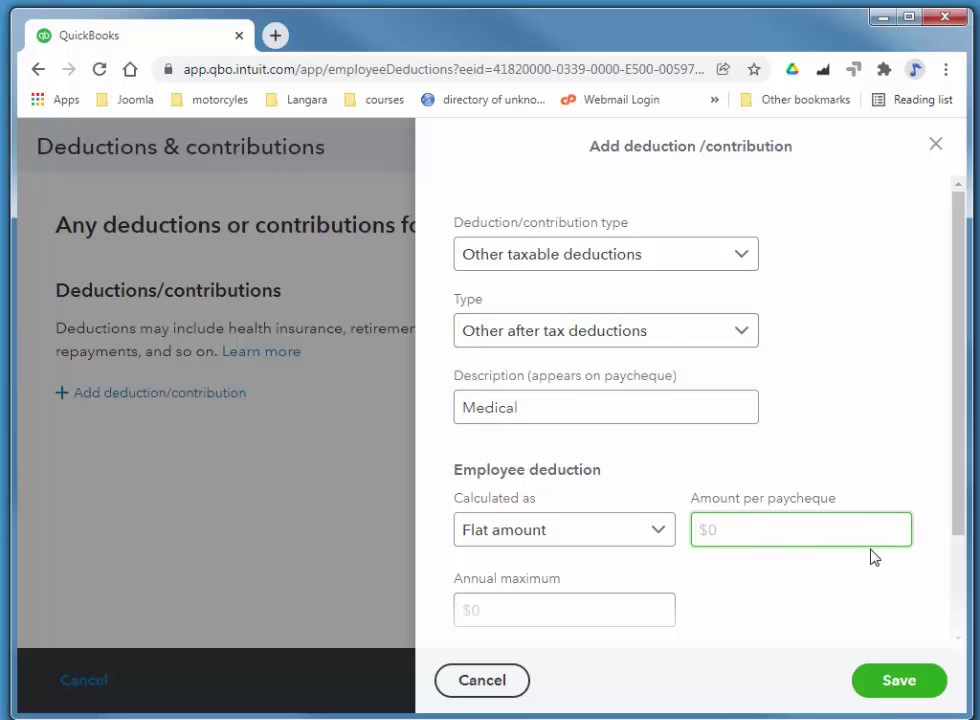
text(20)
key(Tab)
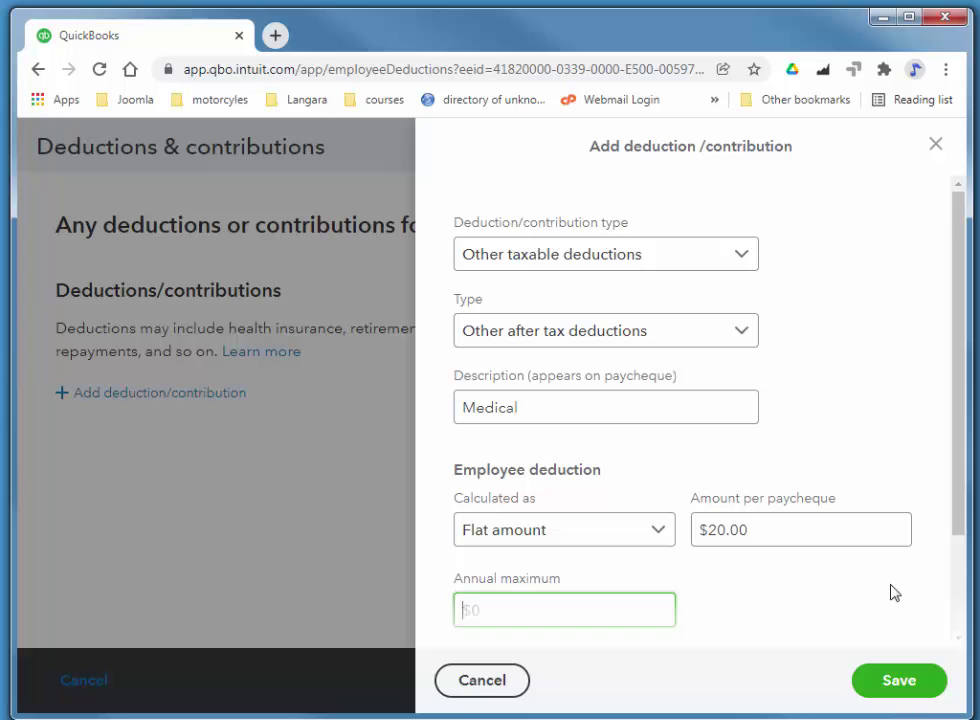
click(905, 680)
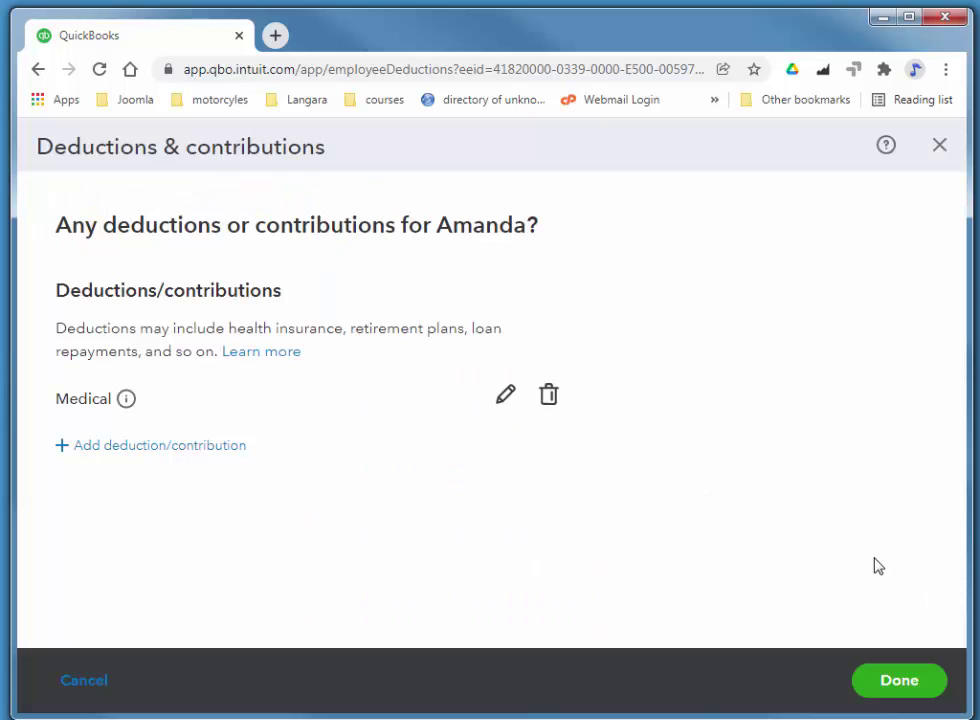
- Add a Dental deduction under Other after tax deductions at $15.00 per paycheque
click(168, 449)
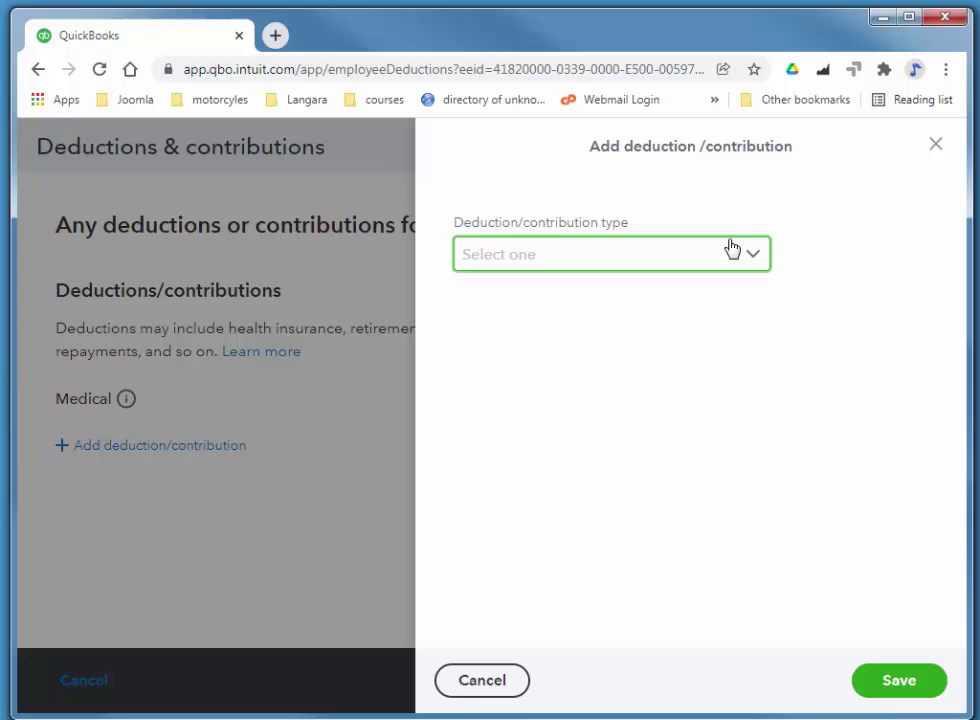
click(757, 261)
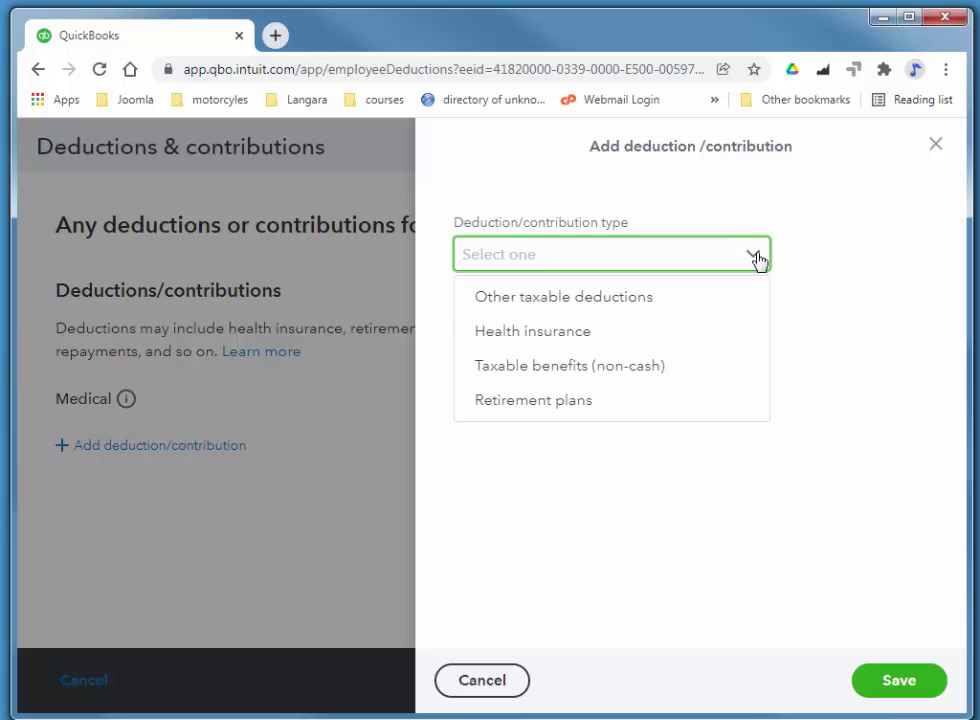
click(588, 298)
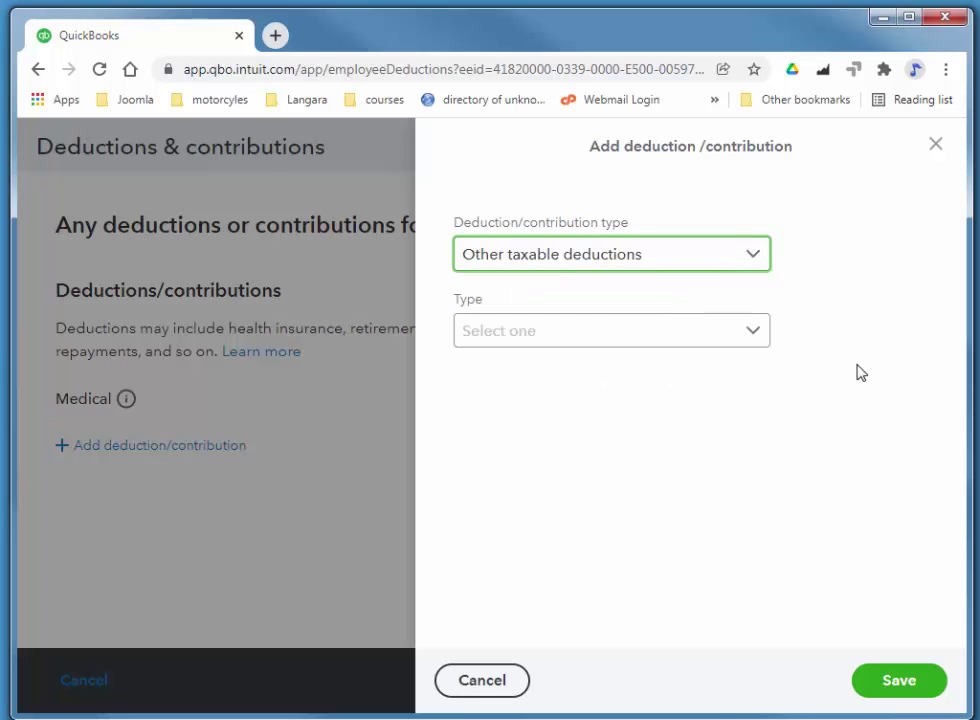
click(560, 338)
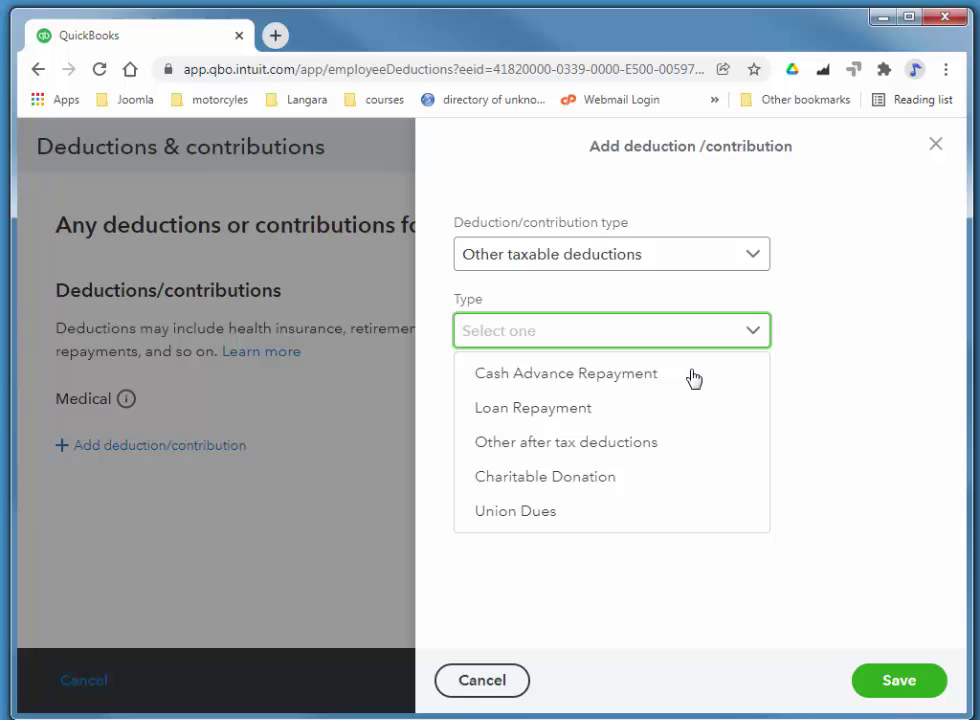
click(598, 445)
click(586, 398)
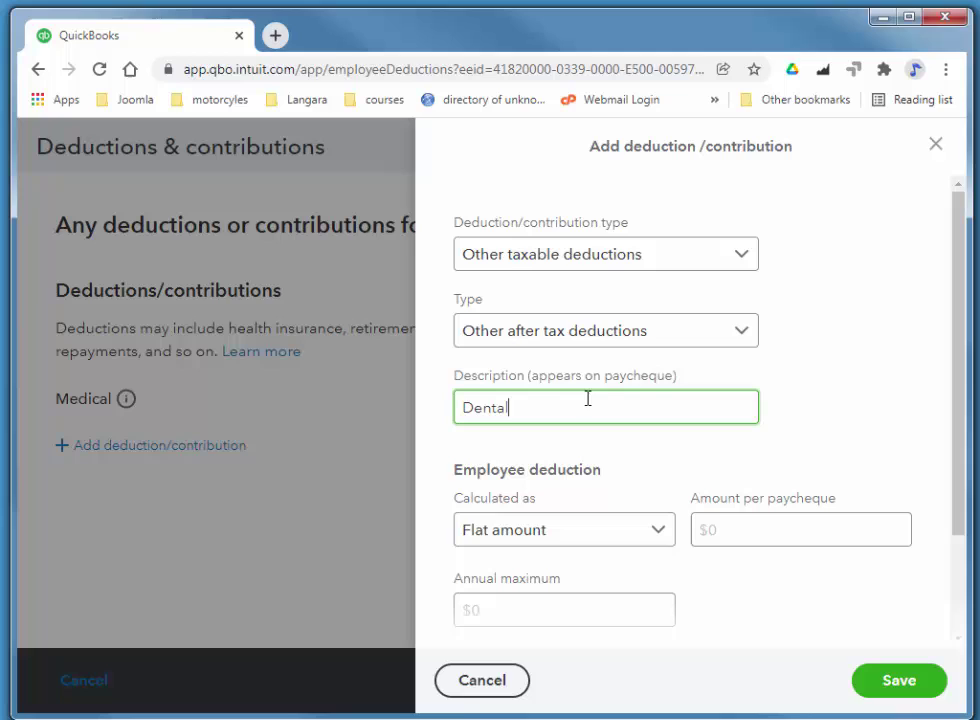
click(767, 534)
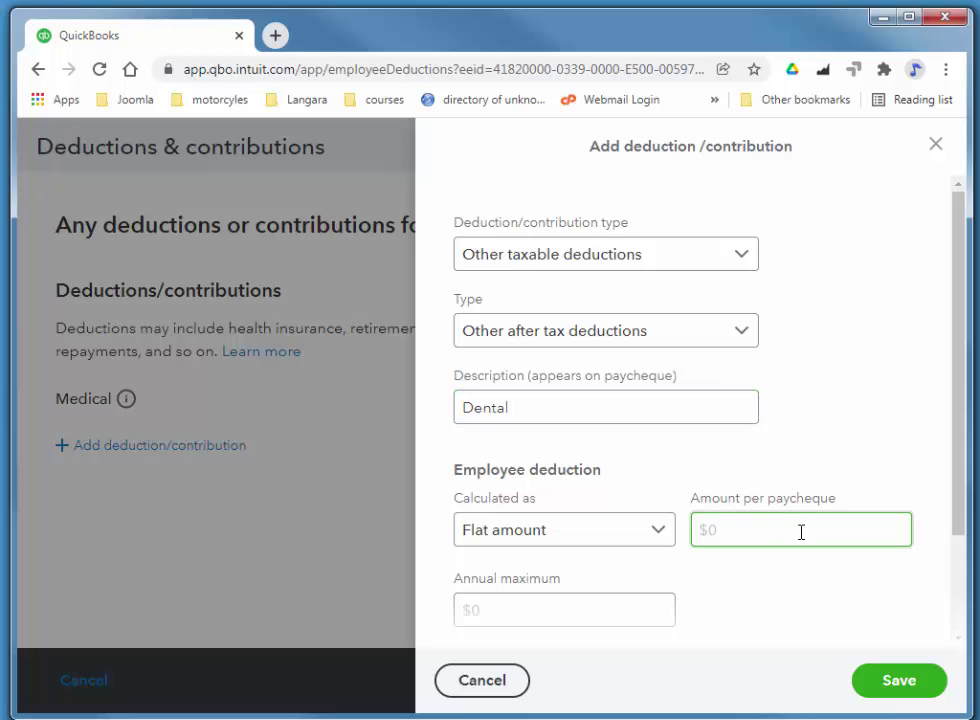
click(566, 622)
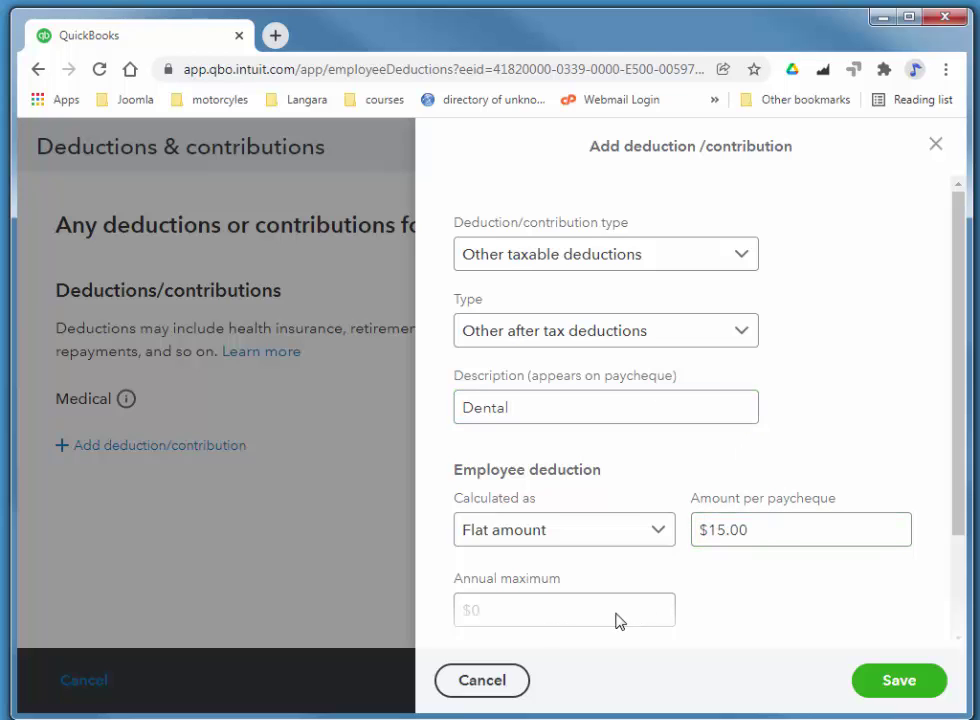
- Keep the Dental calculation as a flat amount with $420.00 annual maximum and save
click(529, 532)
click(509, 609)
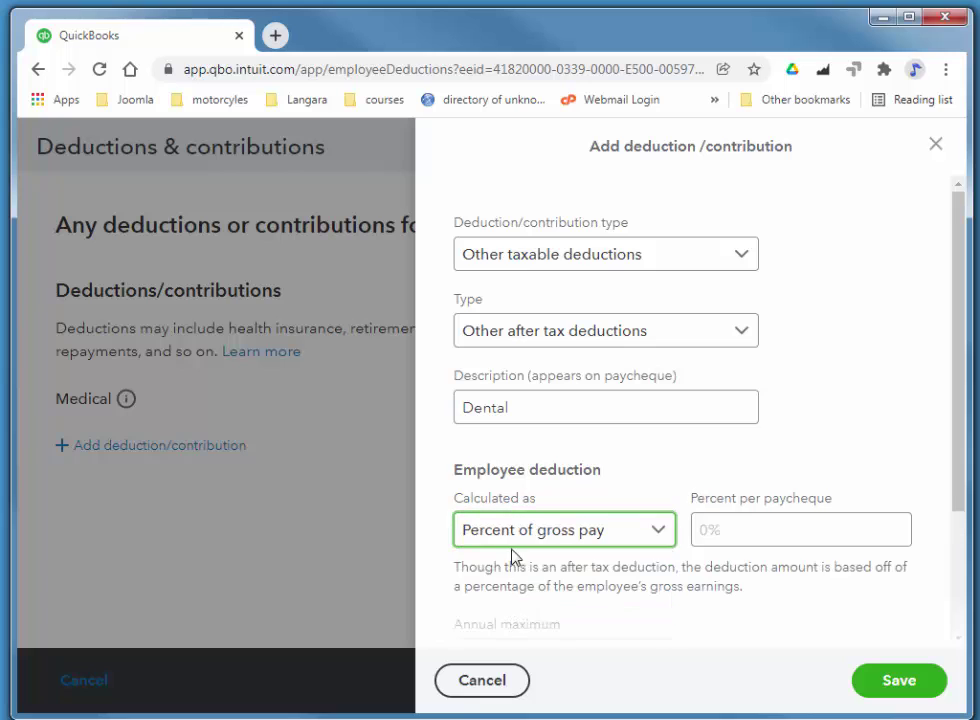
click(529, 532)
click(502, 570)
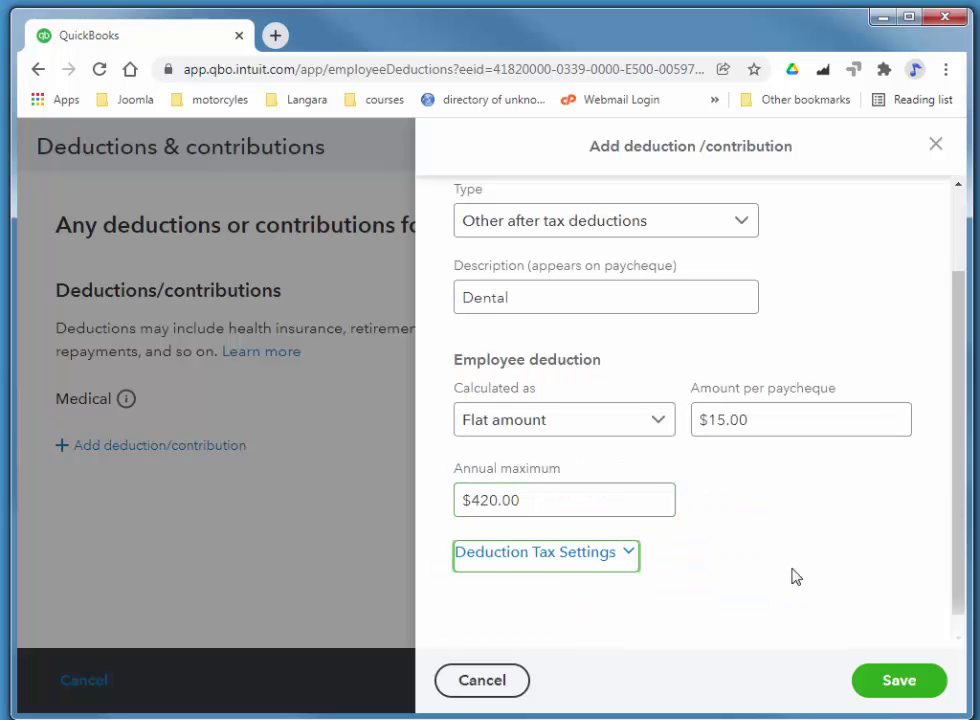
click(910, 691)
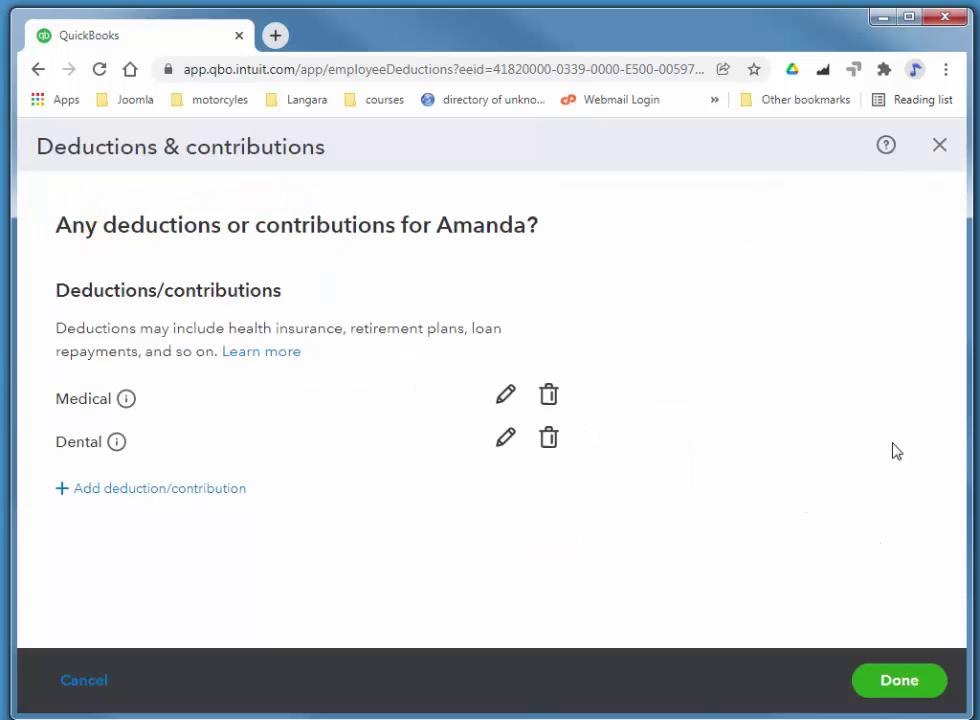
- Close deductions, choose the Office Worker workers' compensation rate, and save the employee
click(897, 679)
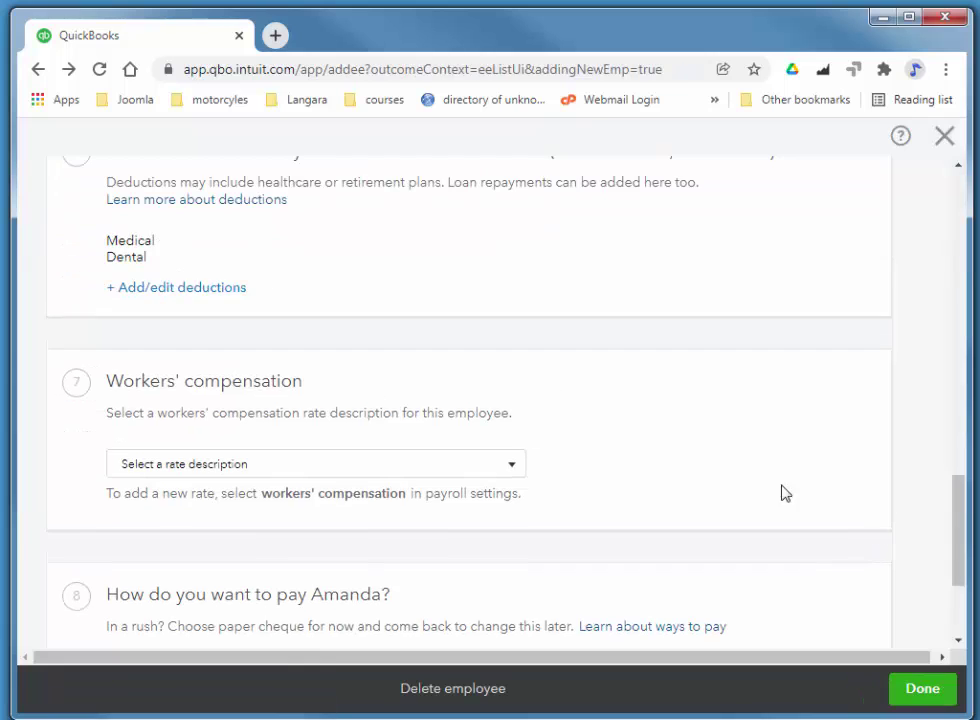
scroll(530, 412, down, 2)
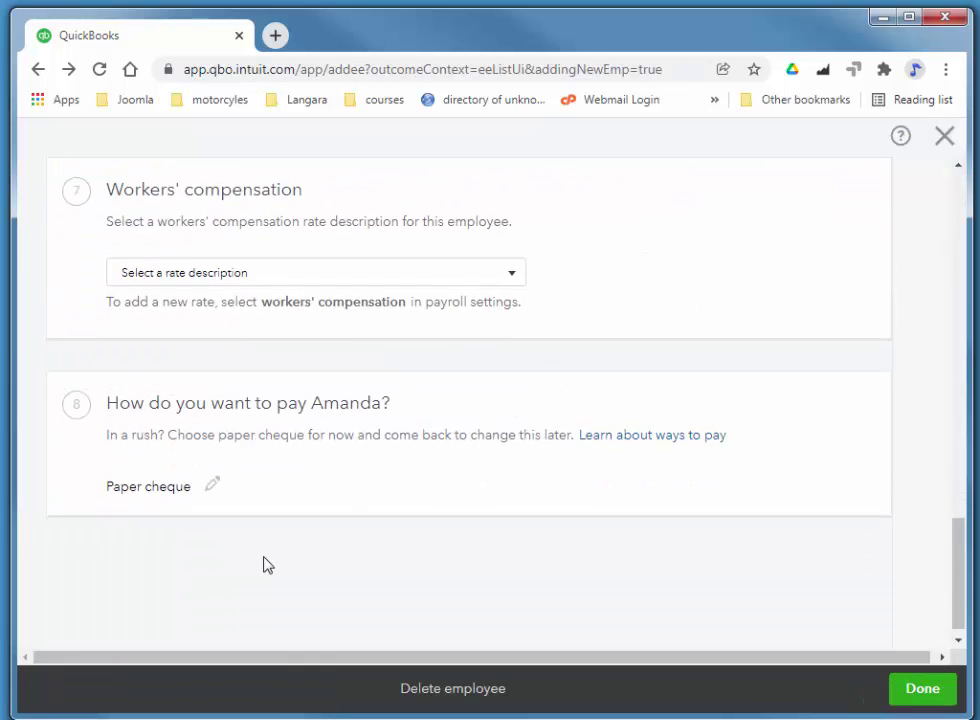
scroll(485, 413, up, 1)
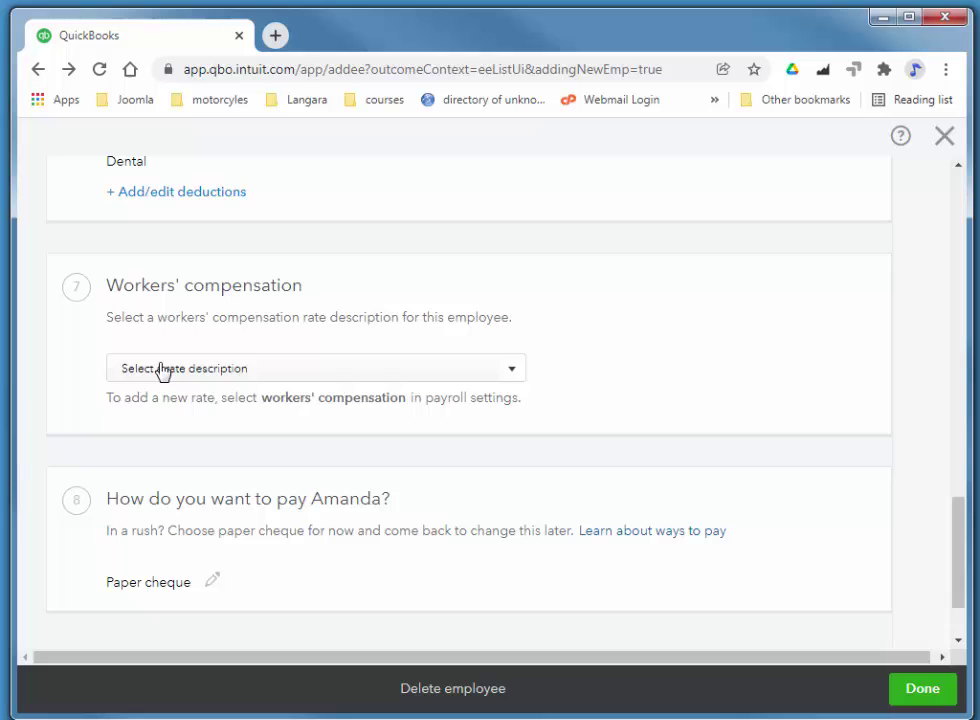
click(163, 369)
click(142, 430)
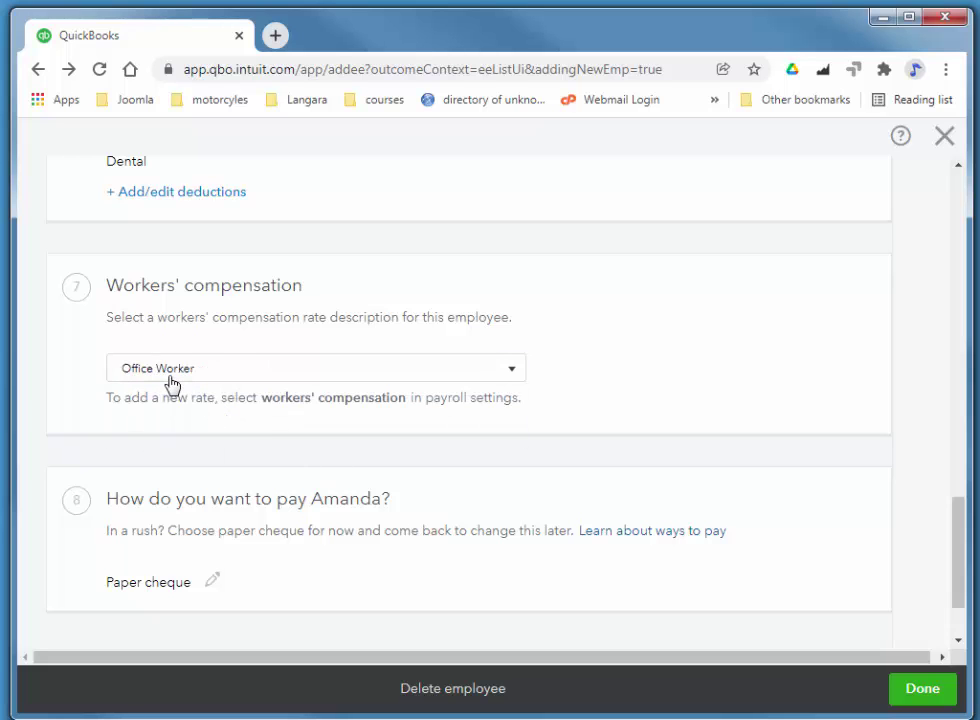
scroll(940, 529, up, 3)
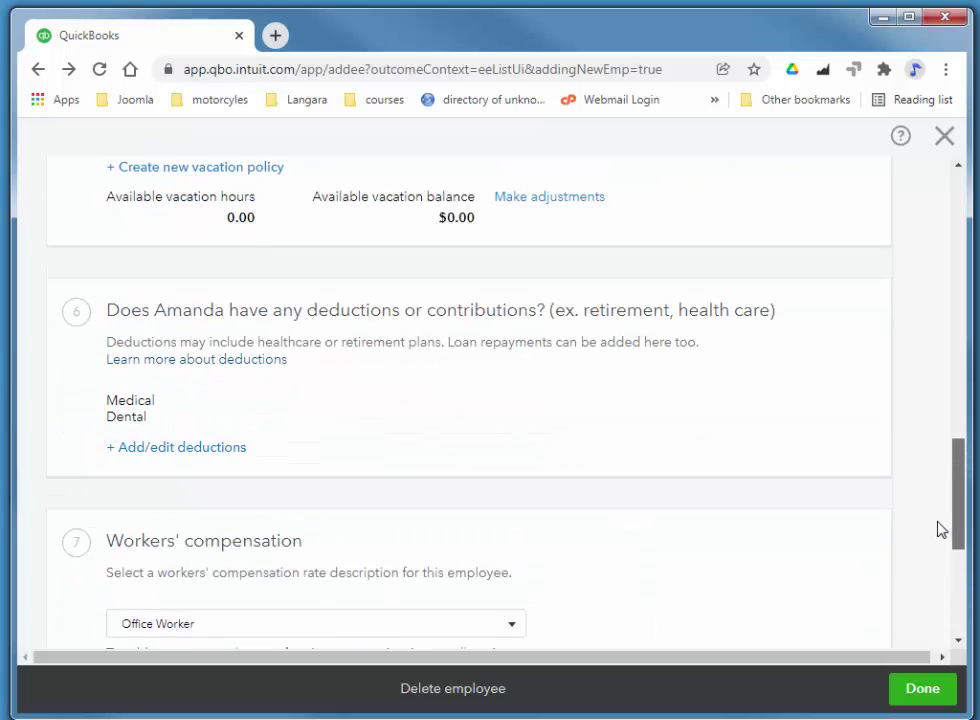
drag(940, 529, 954, 630)
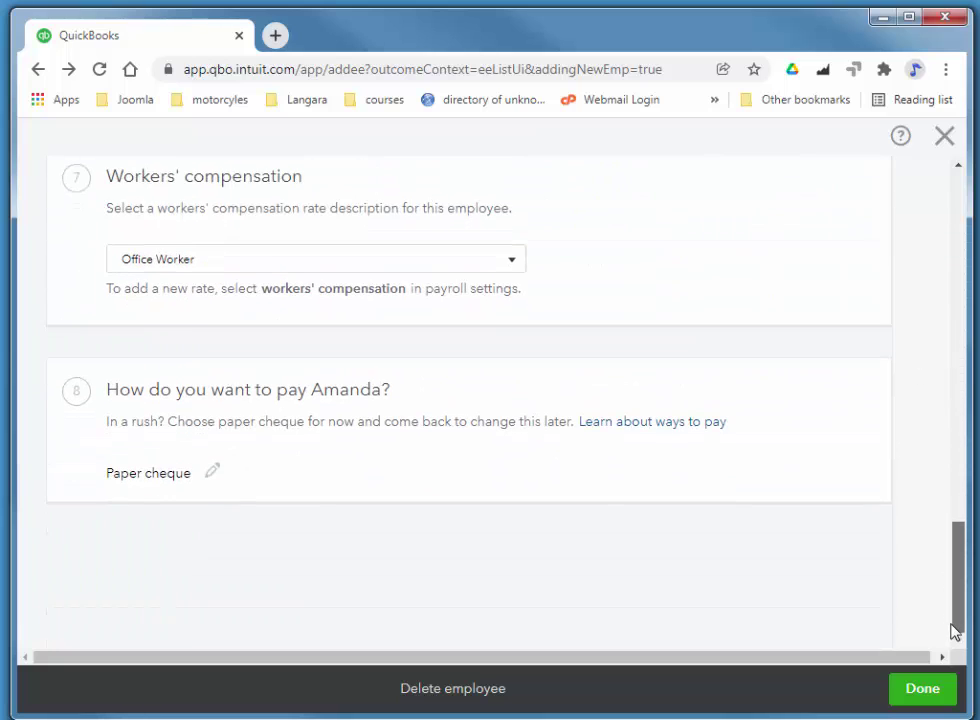
click(929, 701)
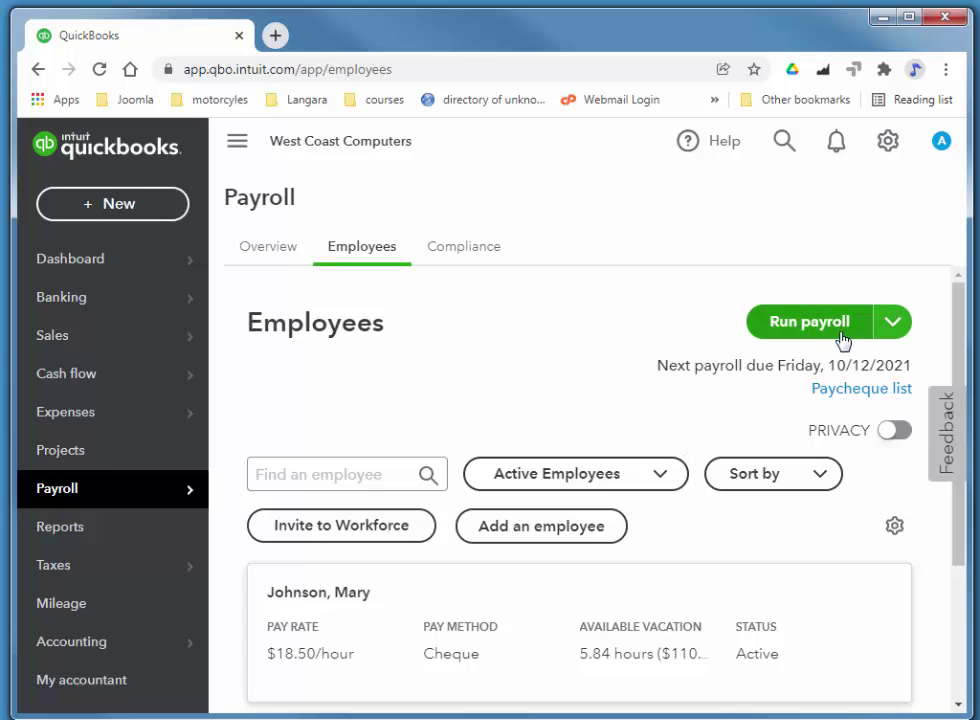
- Start a payroll run for the 11/12/2021 to 17/12/2021 pay period
click(766, 324)
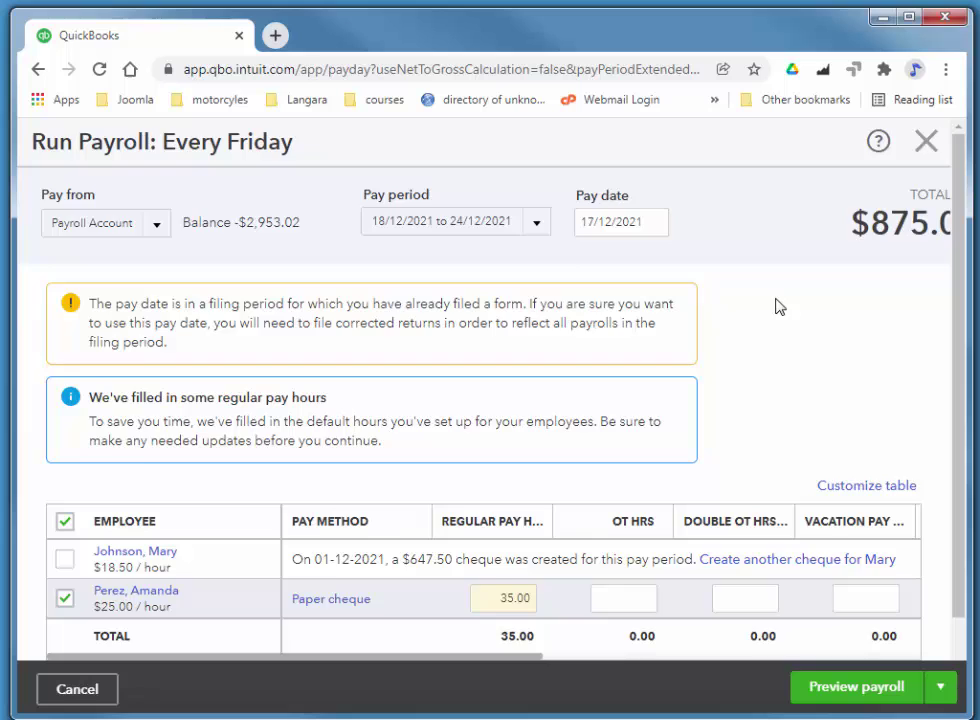
scroll(385, 537, down, 1)
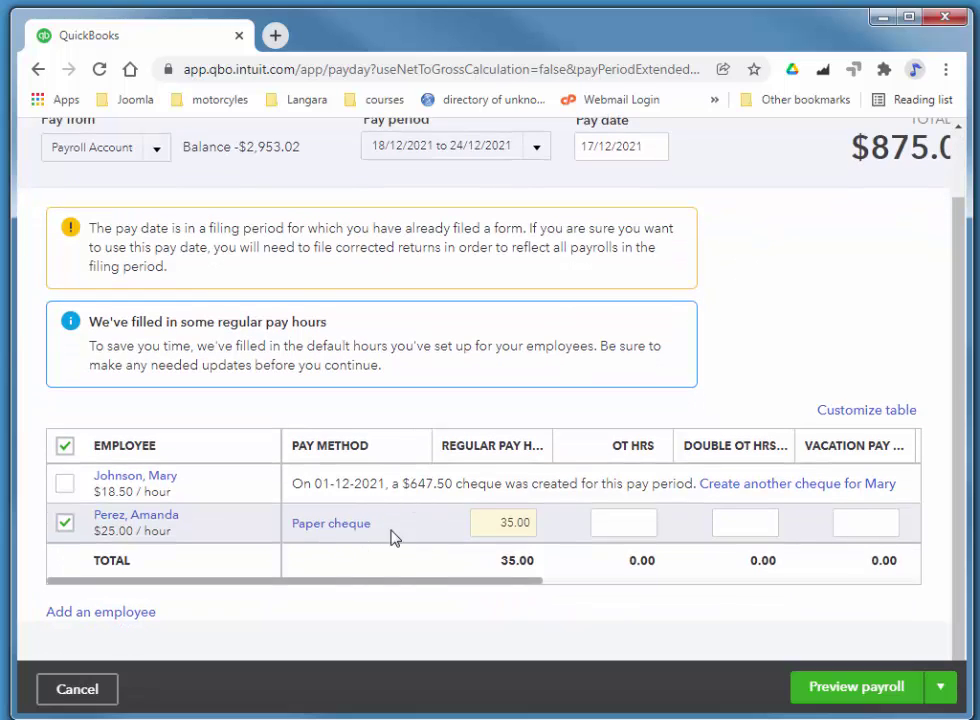
scroll(530, 347, up, 1)
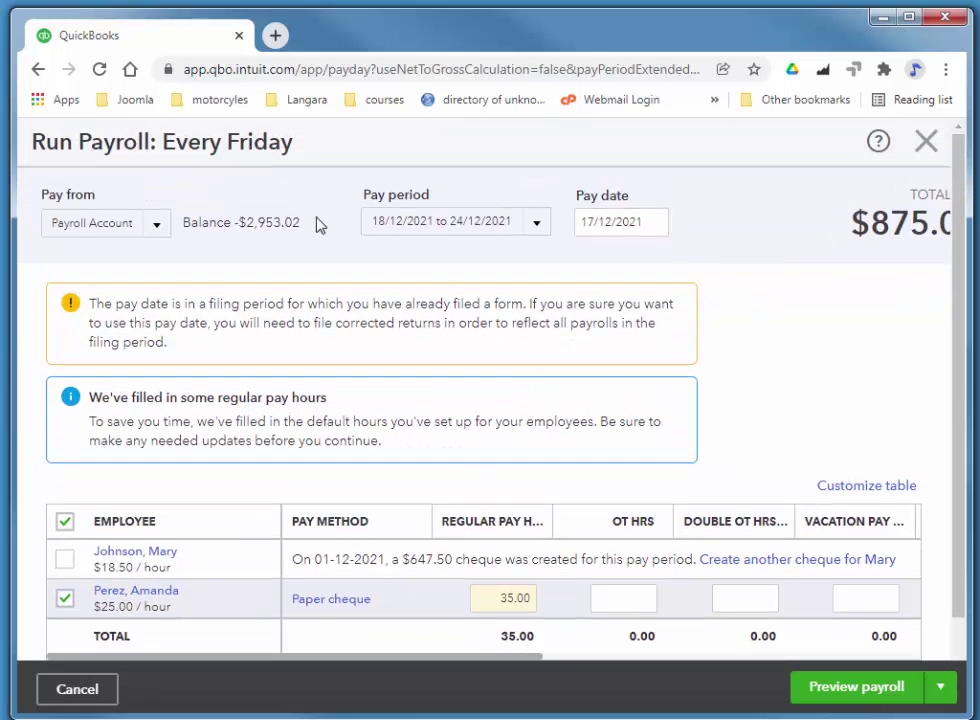
click(537, 224)
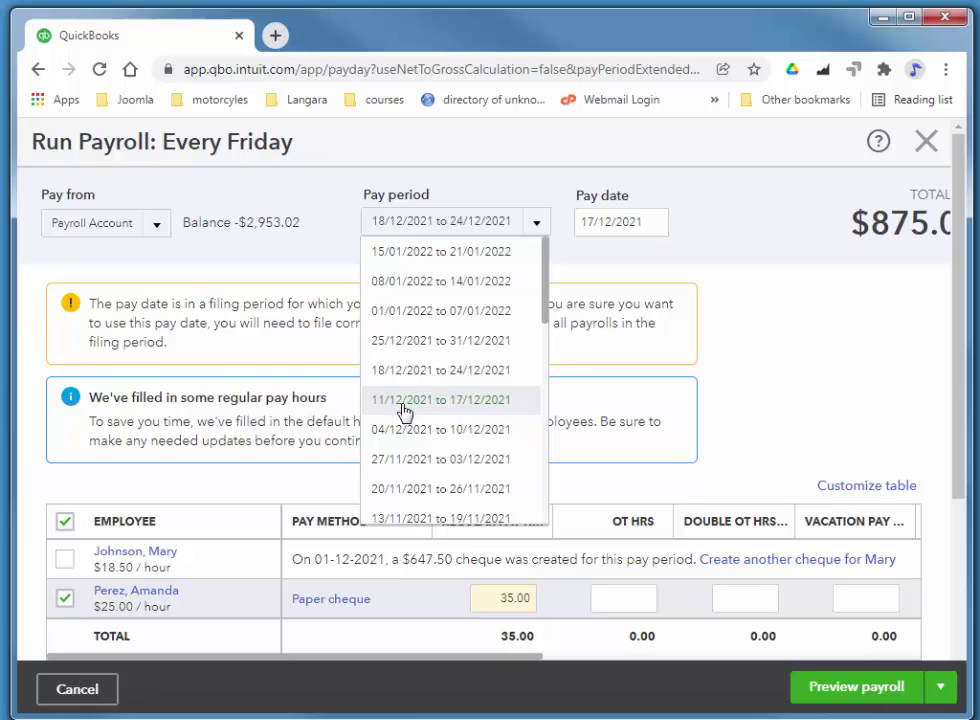
click(444, 402)
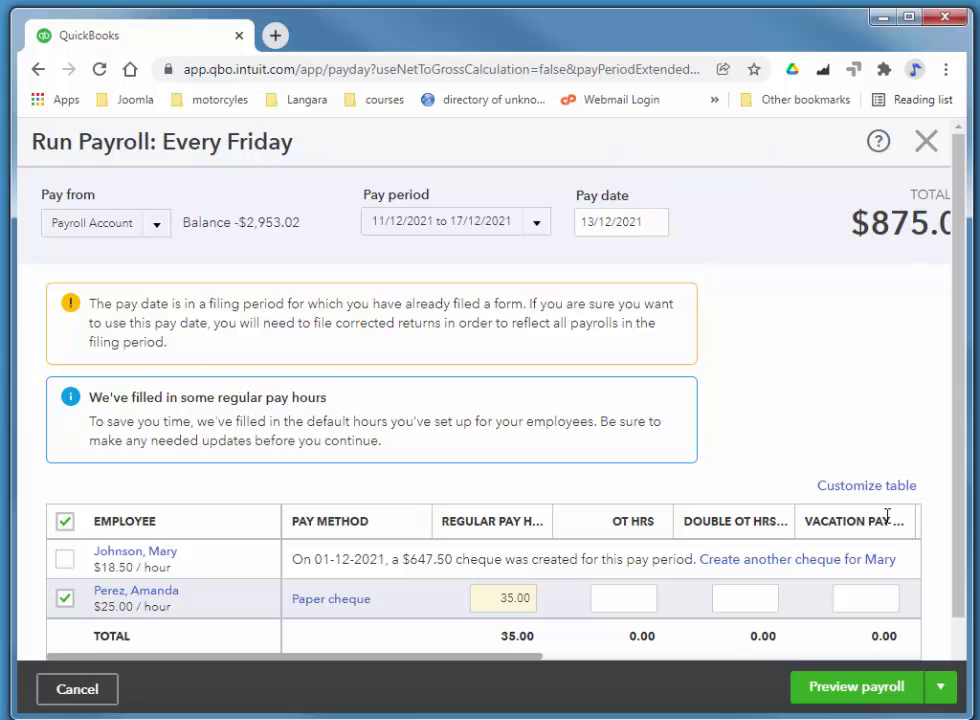
- Preview the payroll, keep the 13/12/2021 pay date, and submit the $670.78 paycheque
scroll(958, 458, down, 1)
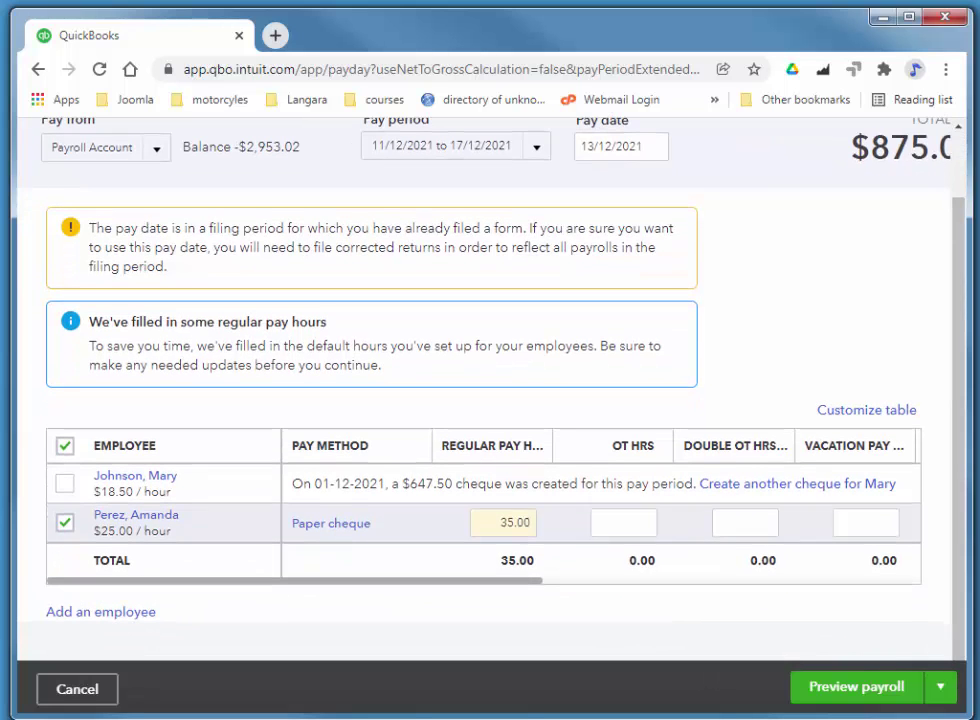
click(848, 694)
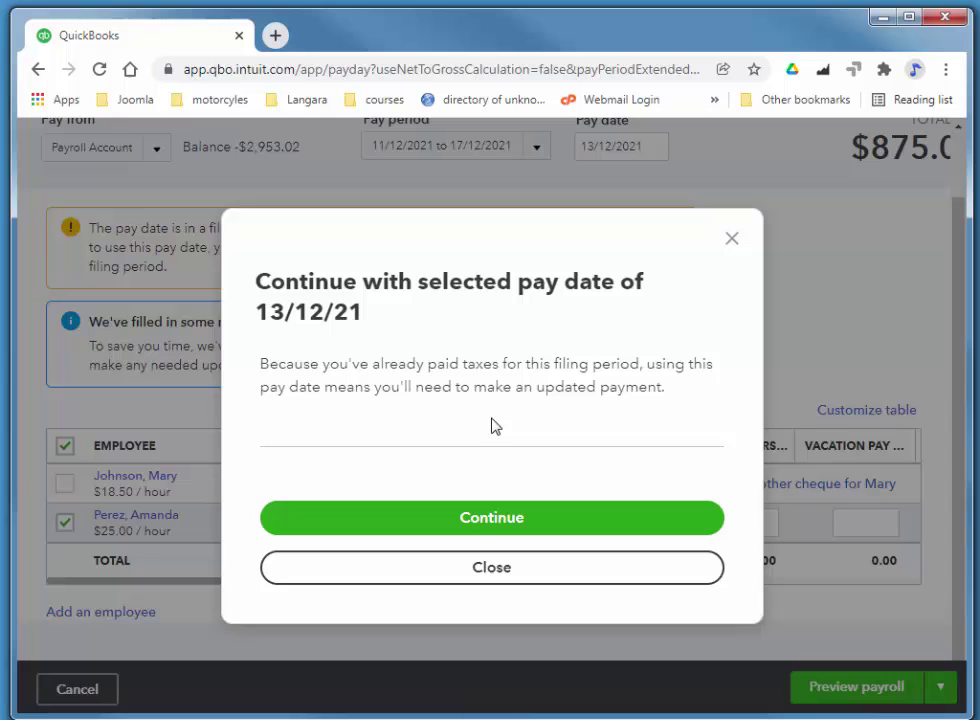
click(480, 517)
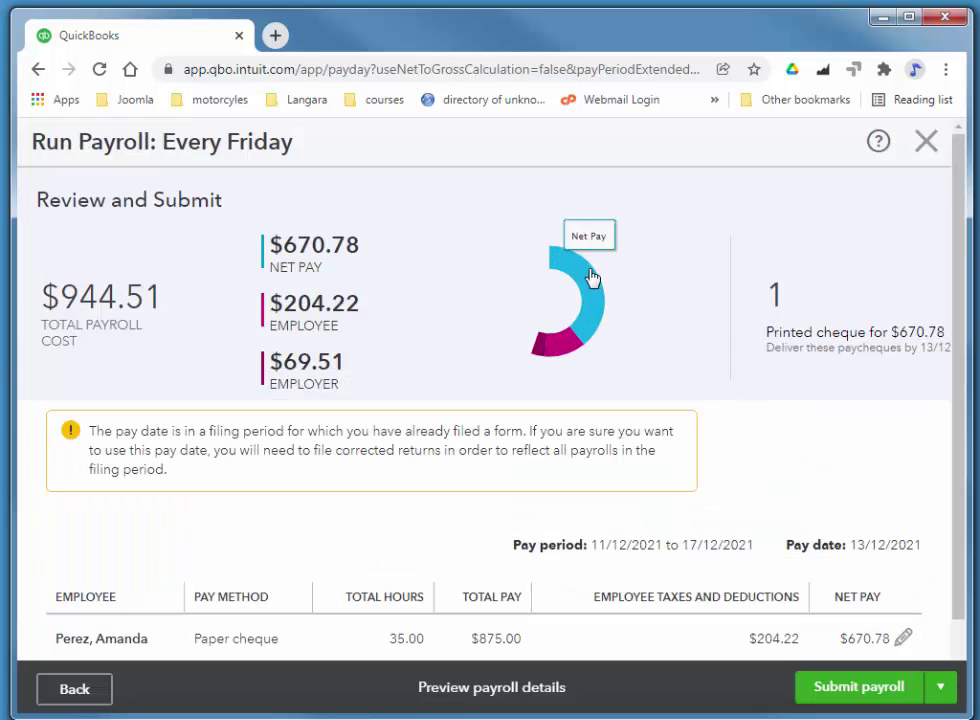
scroll(737, 364, down, 1)
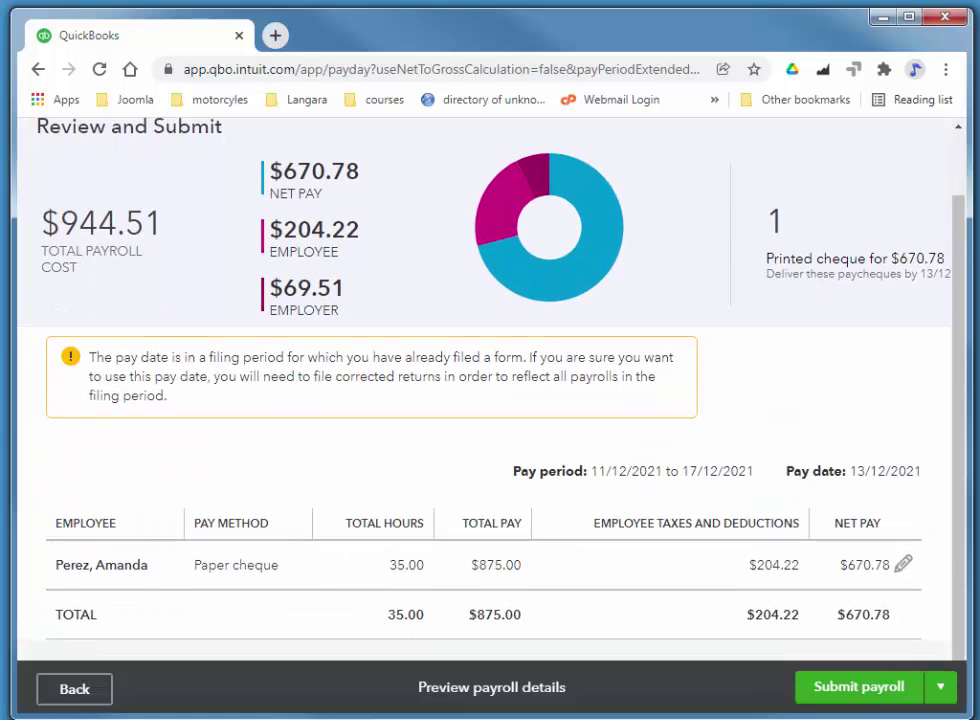
click(873, 688)
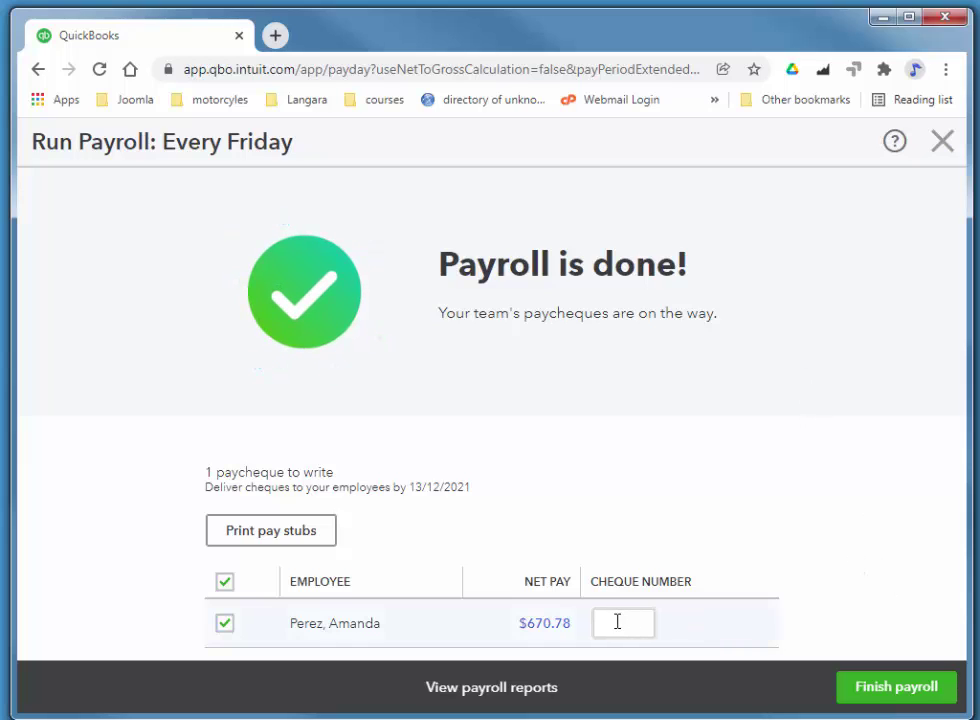
- Enter cheque number 3 for the $670.78 paycheque and finish the payroll
click(783, 631)
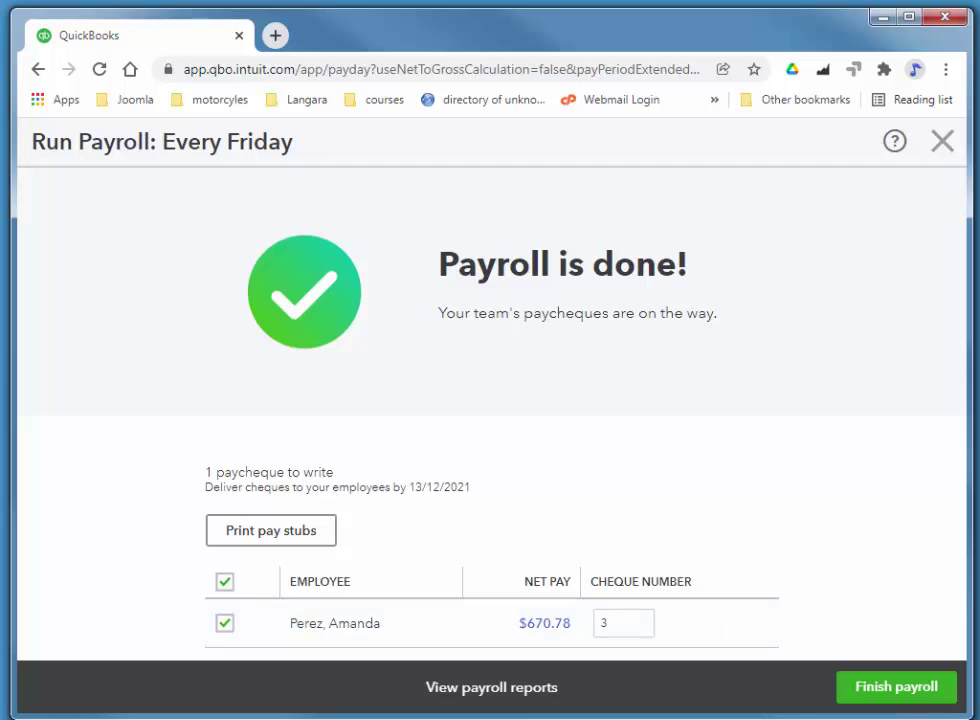
click(898, 690)
- Close the payroll screen and open Trial Balance under Reports' For my accountant section
click(943, 143)
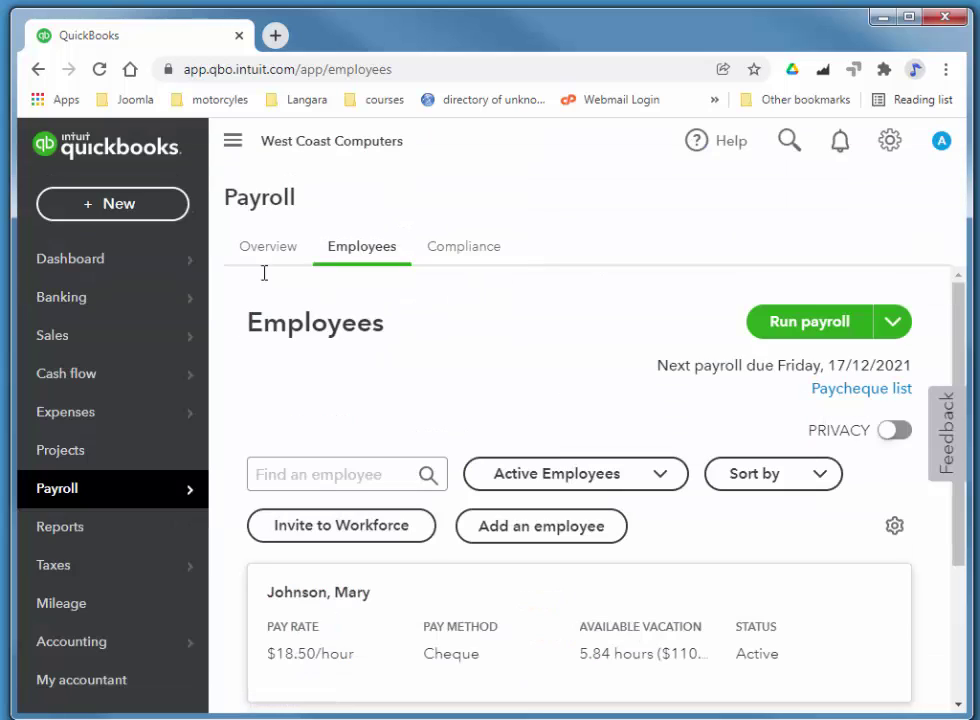
click(60, 530)
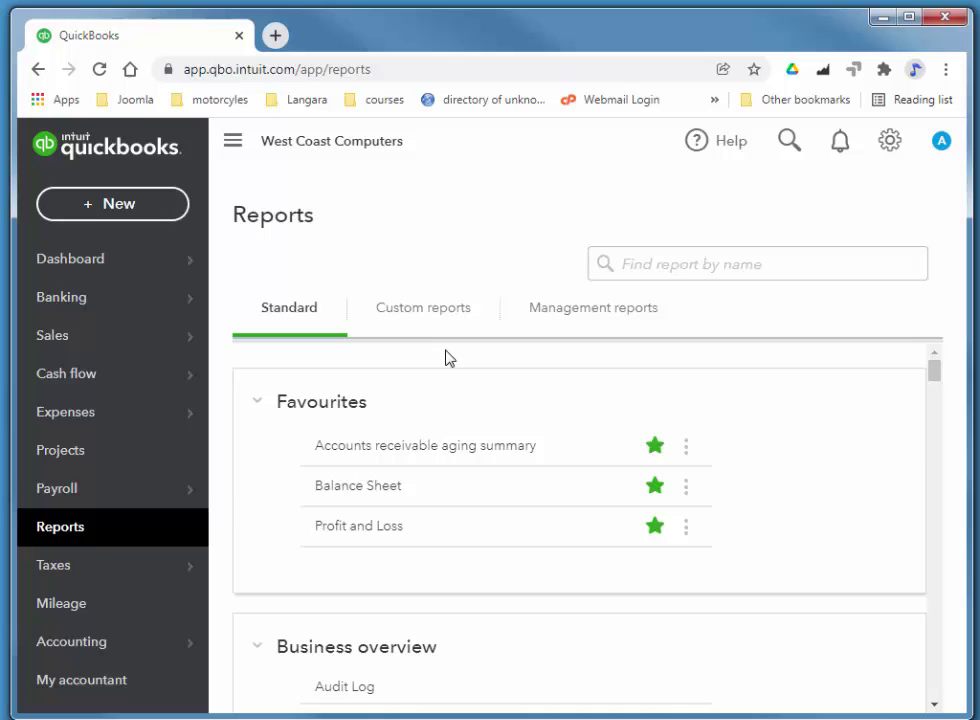
scroll(449, 358, down, 10)
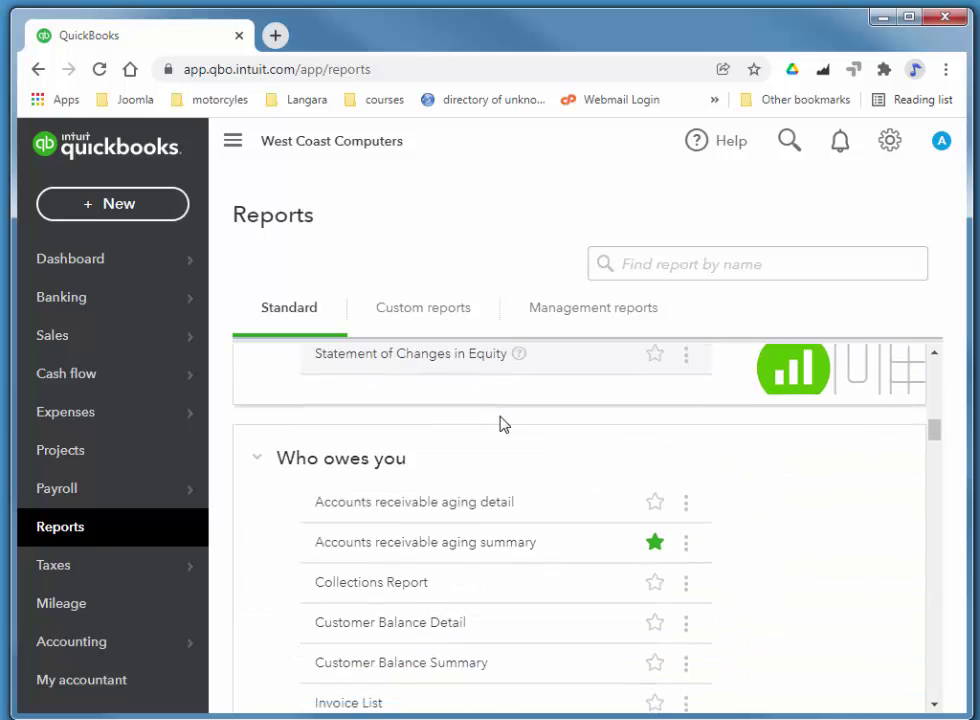
scroll(500, 430, down, 12)
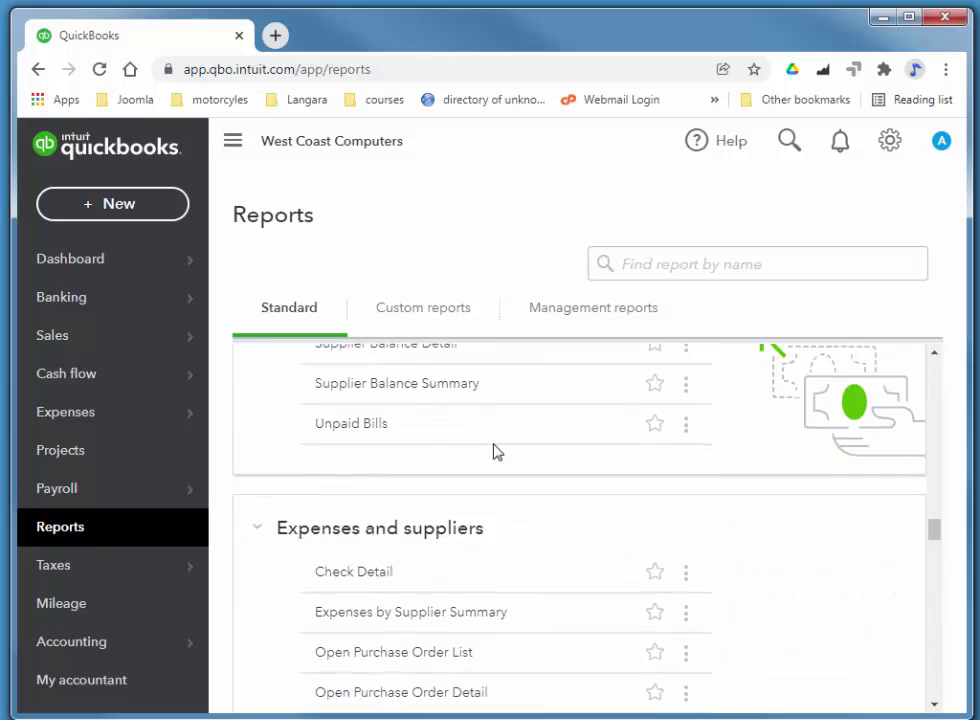
scroll(497, 452, down, 12)
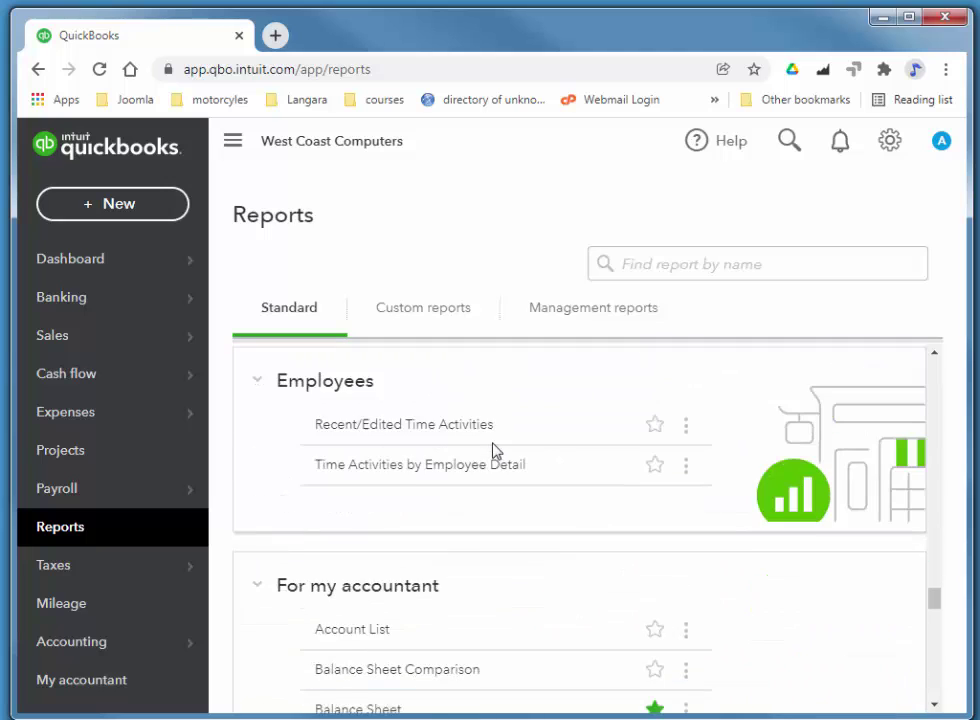
scroll(492, 450, down, 7)
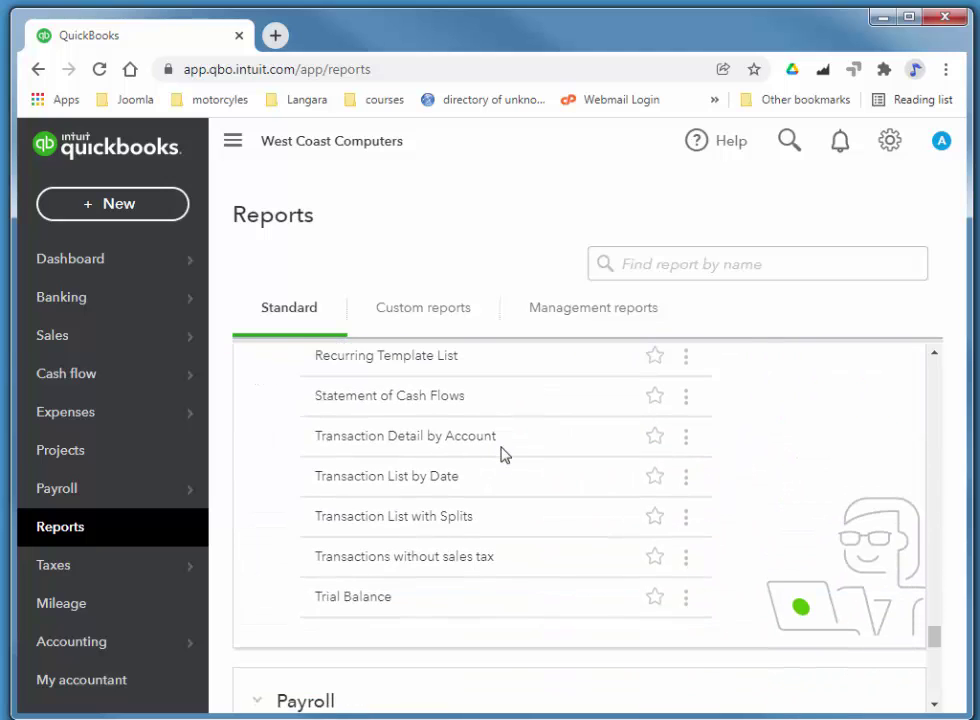
click(340, 598)
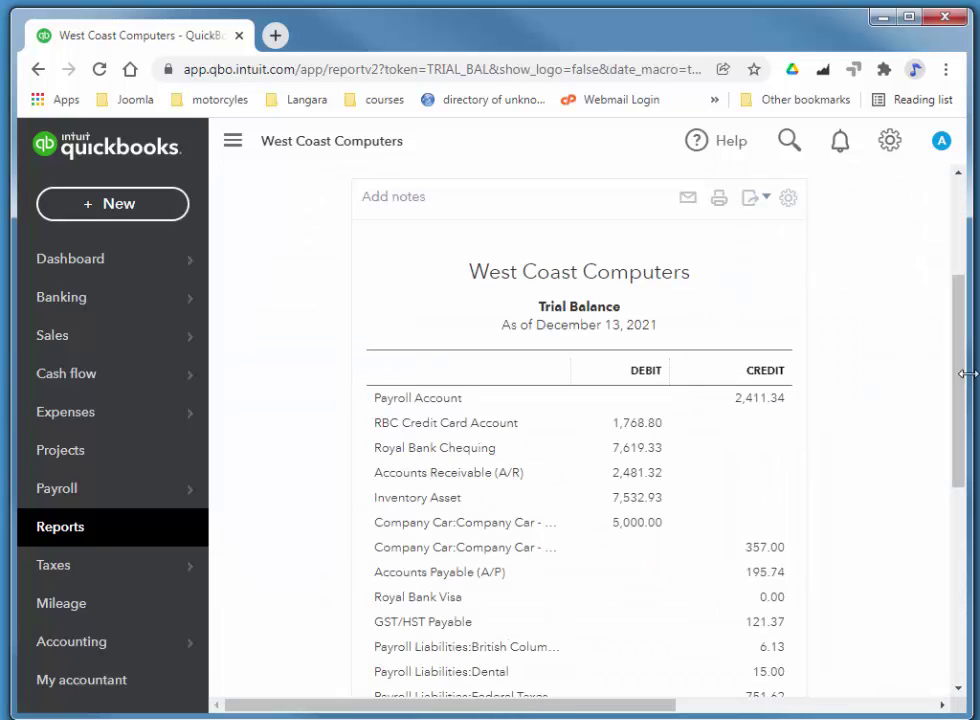
- Change the trial balance end date to December 20, 2021, rerun it, and review the balances
scroll(962, 306, up, 3)
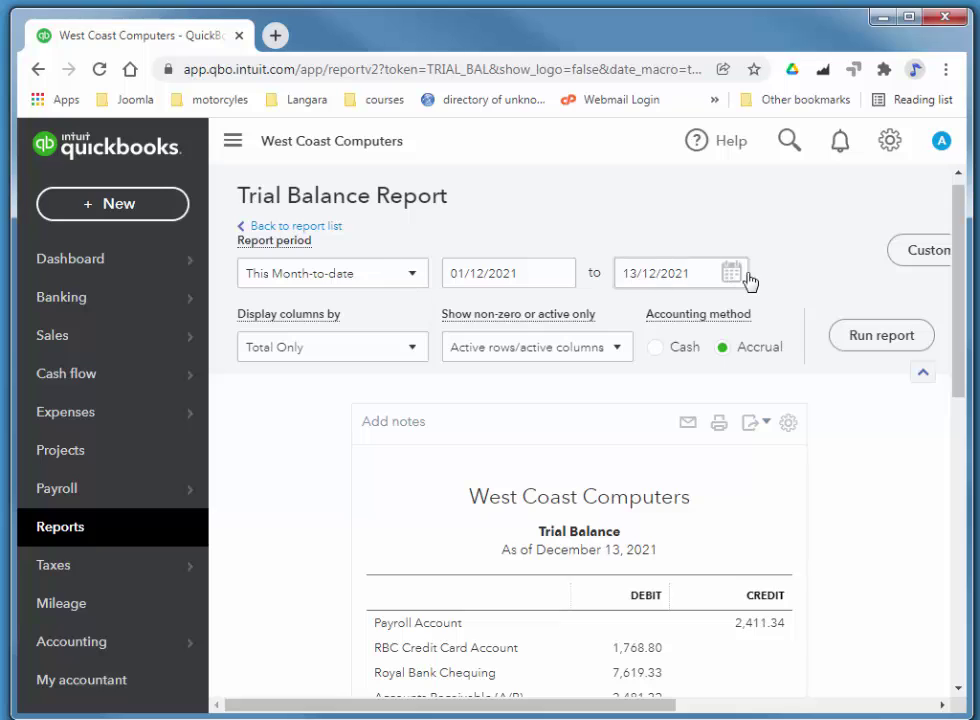
click(737, 276)
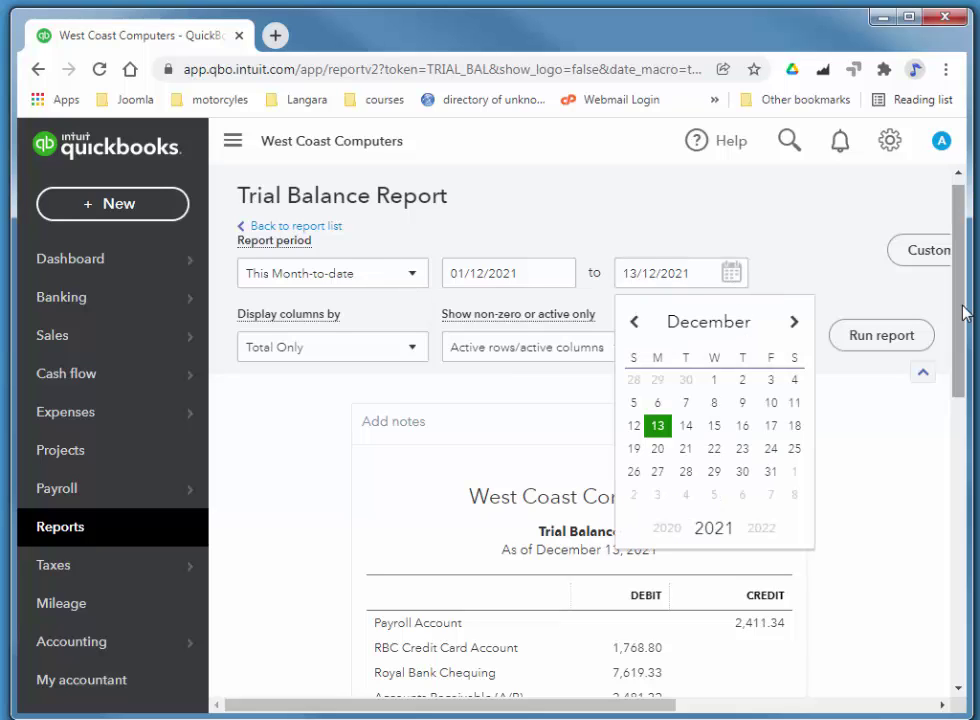
click(661, 451)
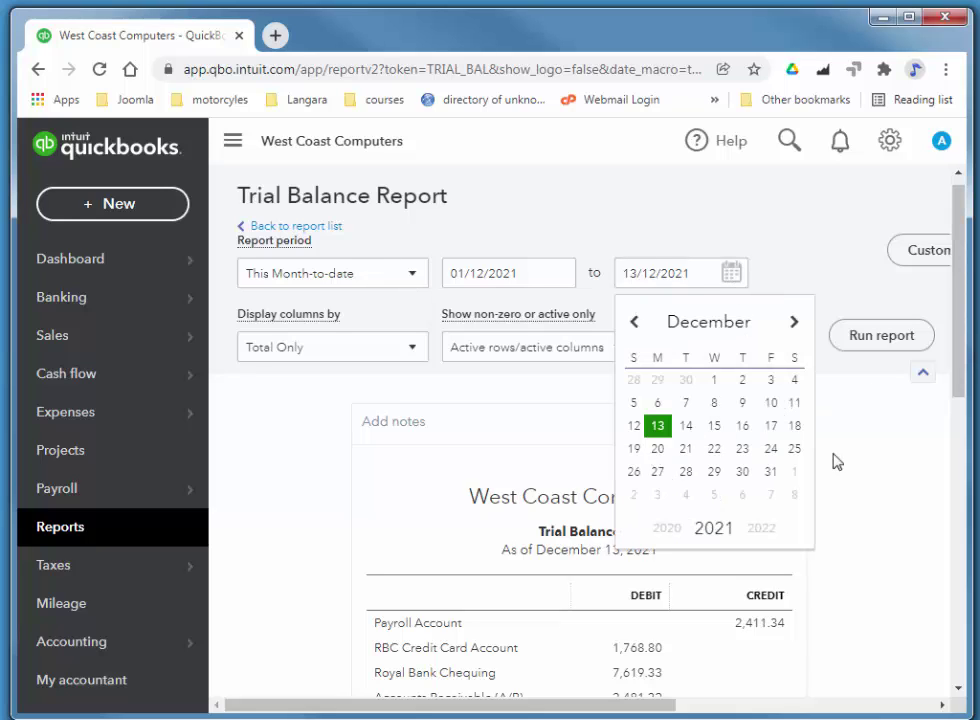
click(871, 340)
scroll(873, 513, down, 2)
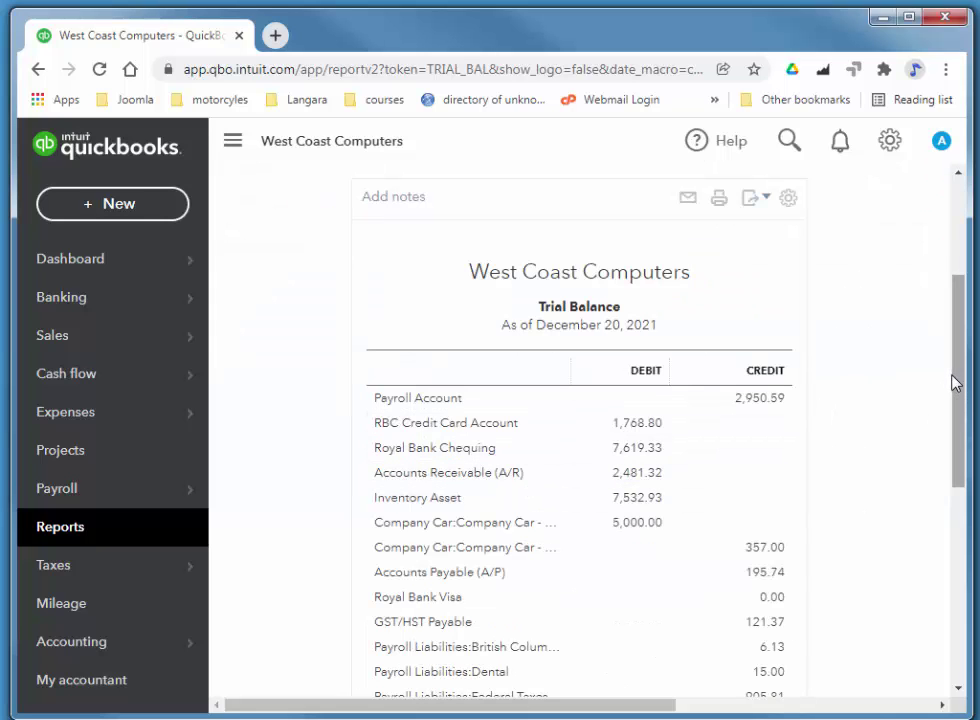
drag(958, 388, 962, 495)
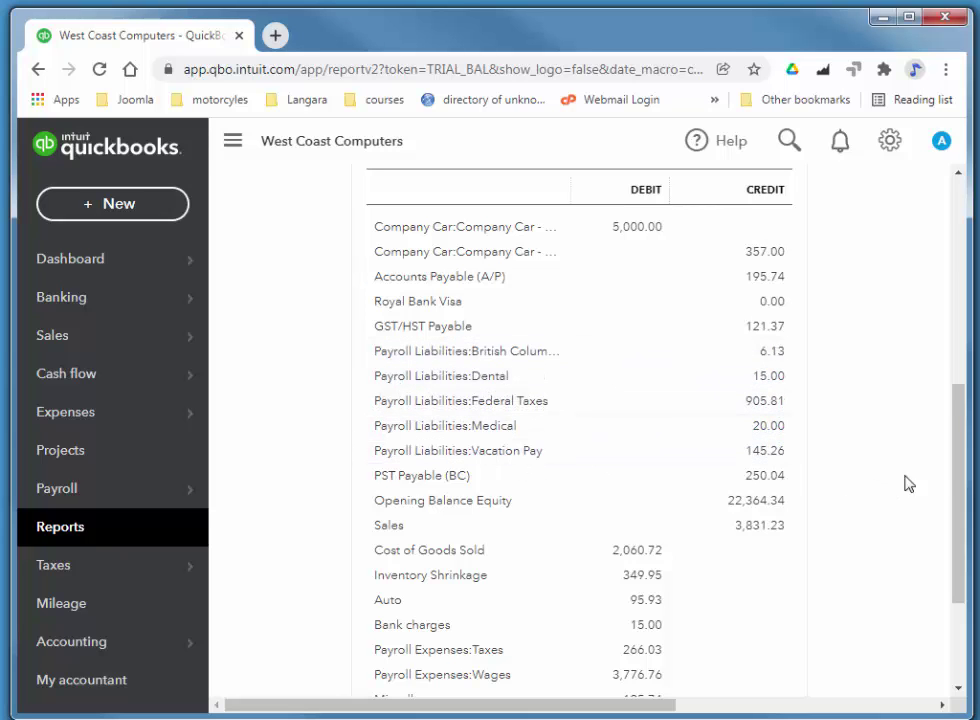
scroll(965, 416, up, 5)
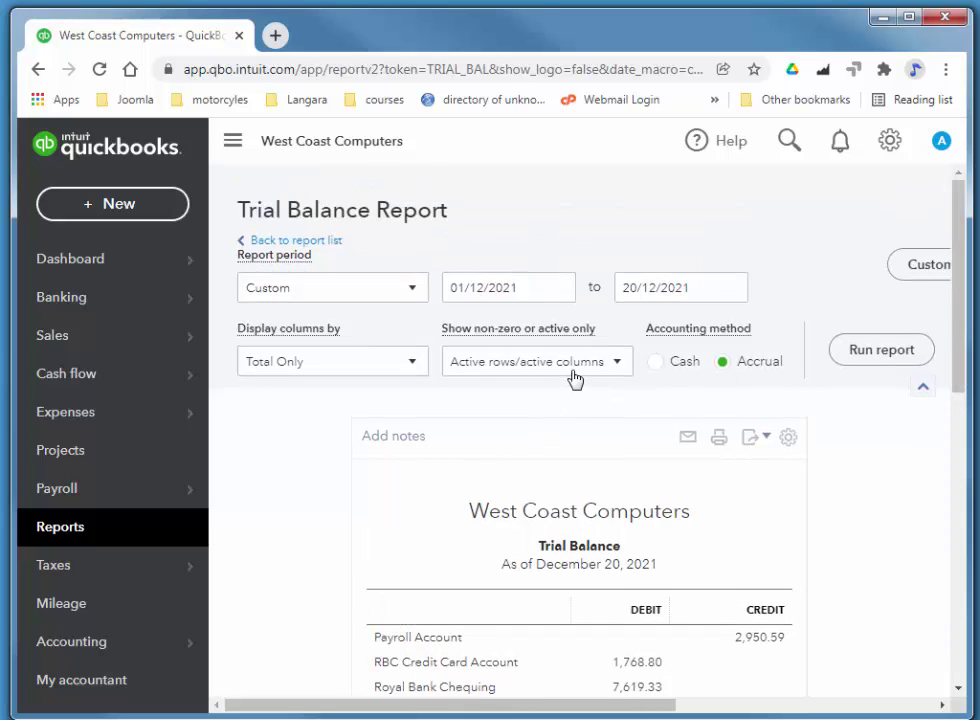
- Start a new Expense transaction from the Expenses list
mouse_move(129, 332)
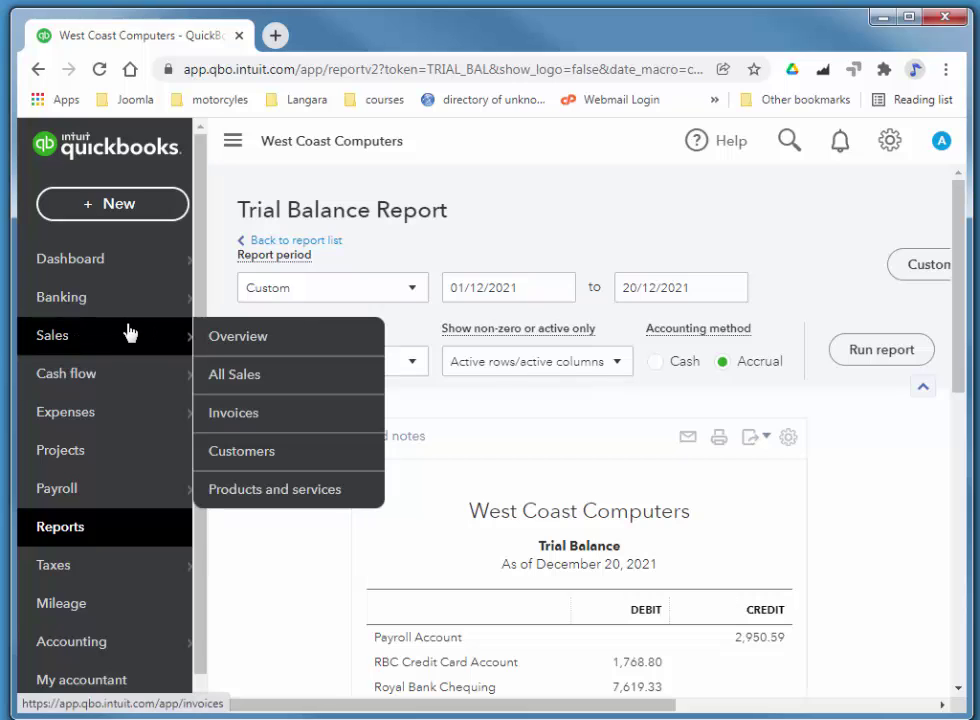
mouse_move(74, 415)
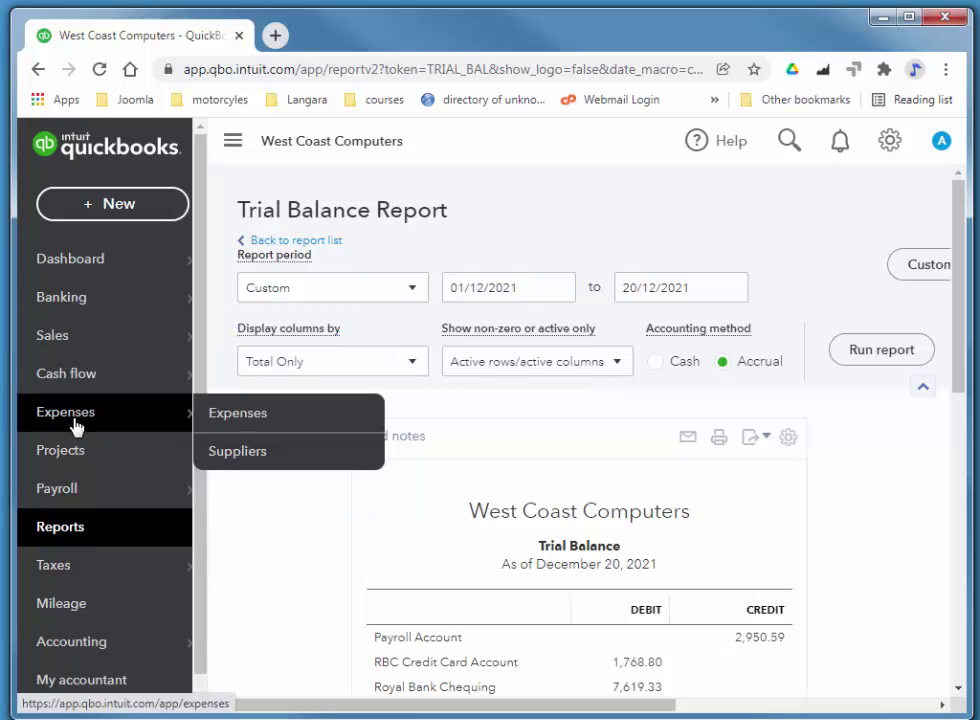
click(231, 418)
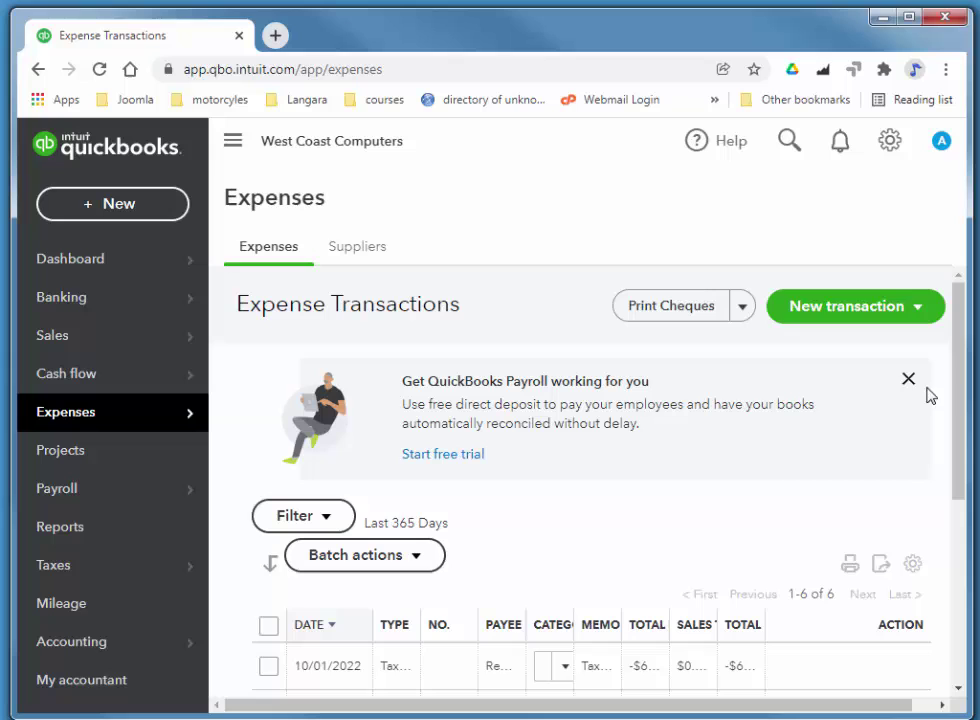
click(876, 312)
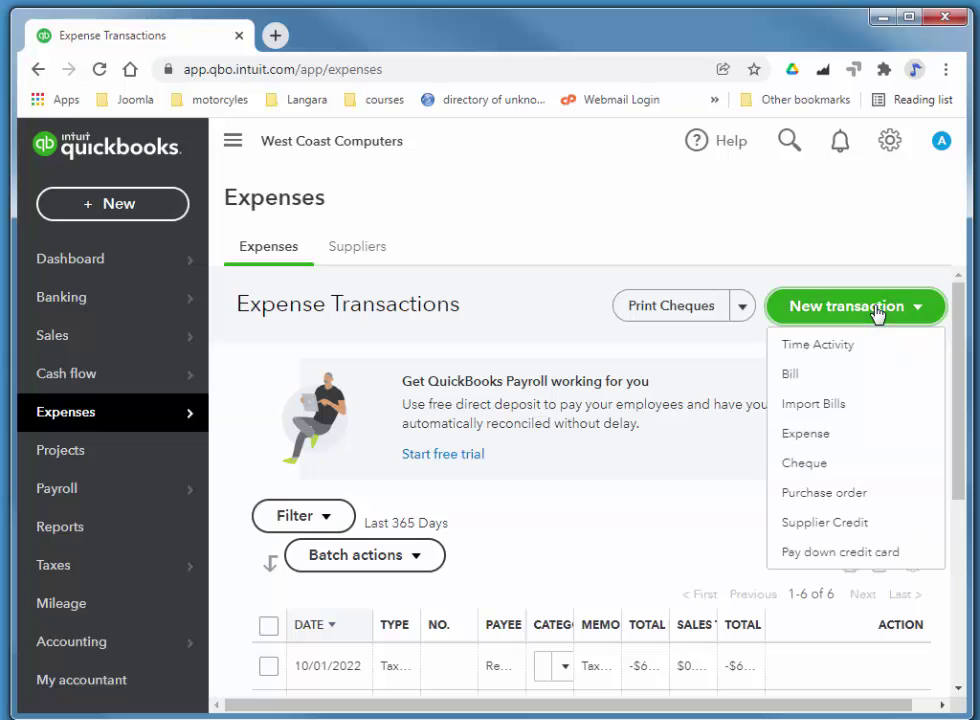
click(812, 434)
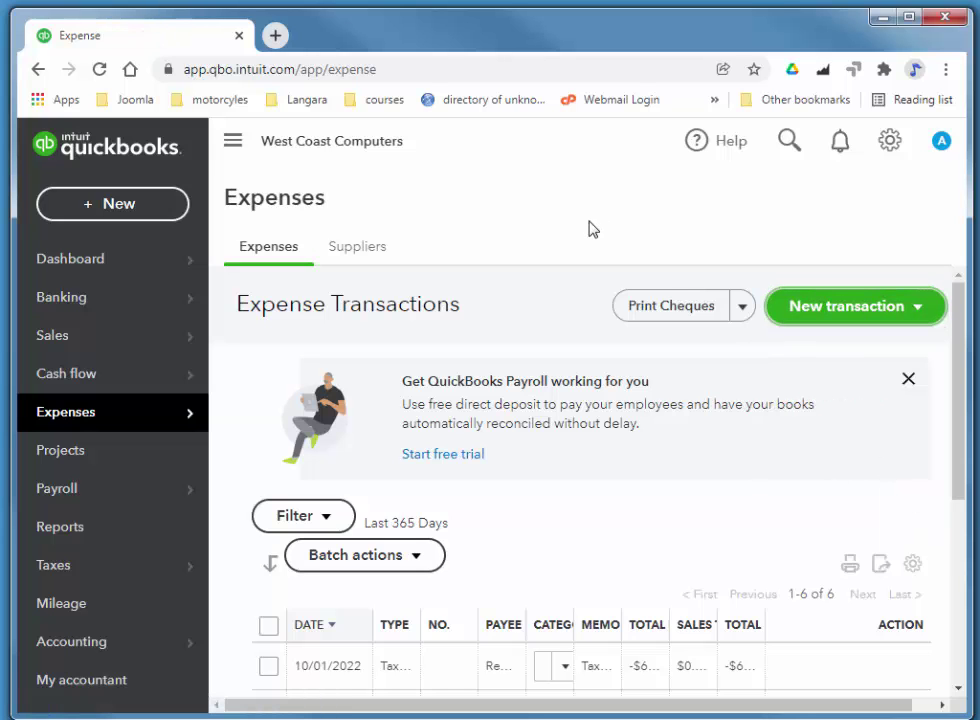
- Set the payee to Fairchild Insurance and the payment account to Royal Bank Chequing
click(175, 234)
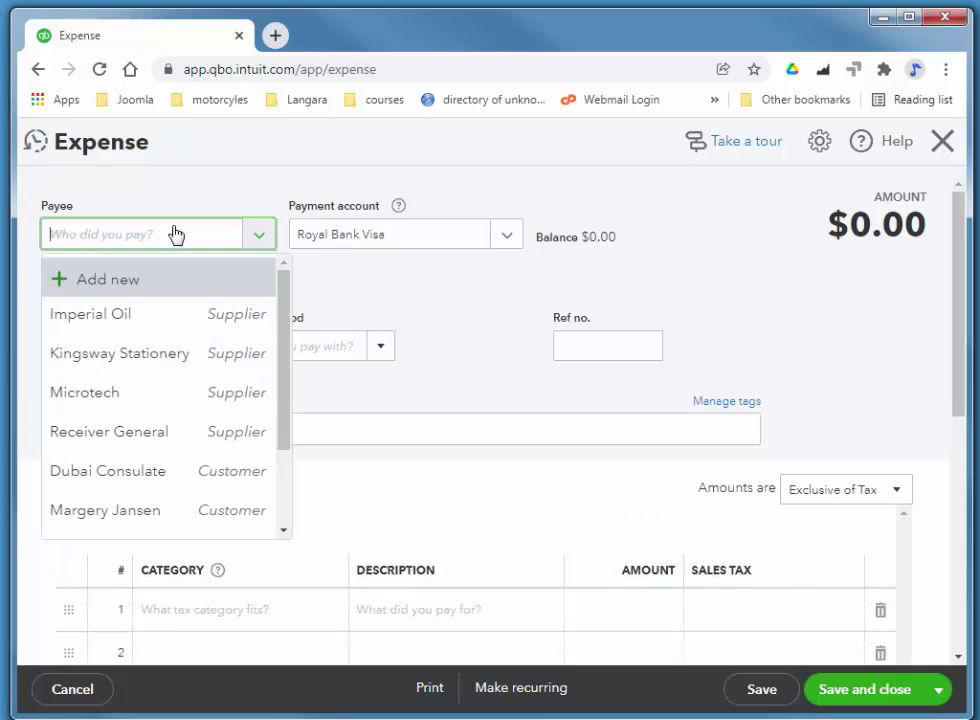
text(Fairchild)
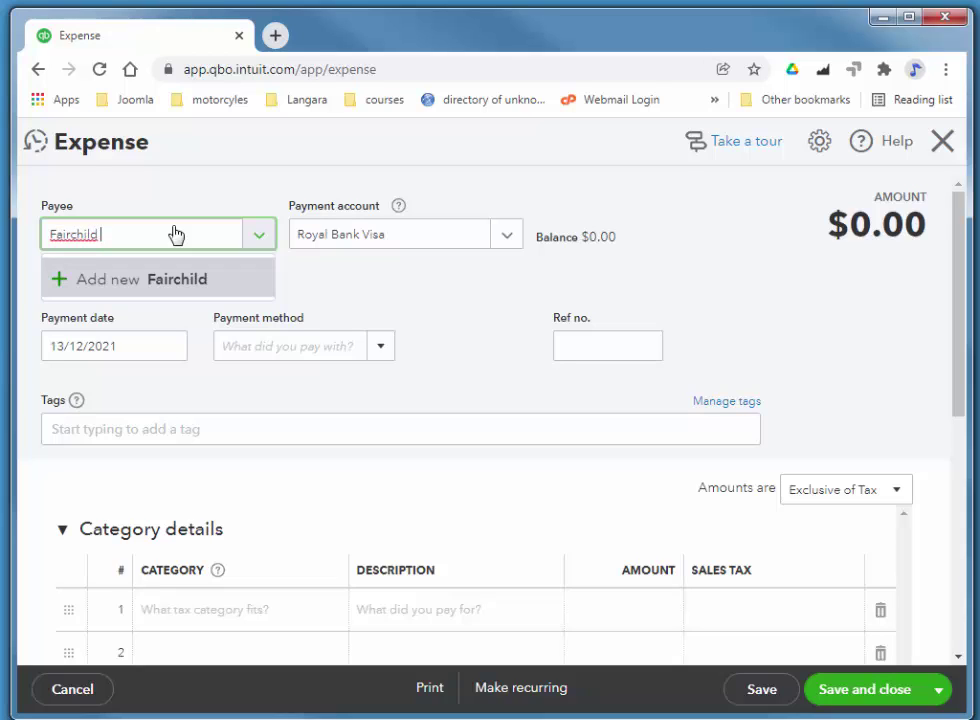
text(Insuran)
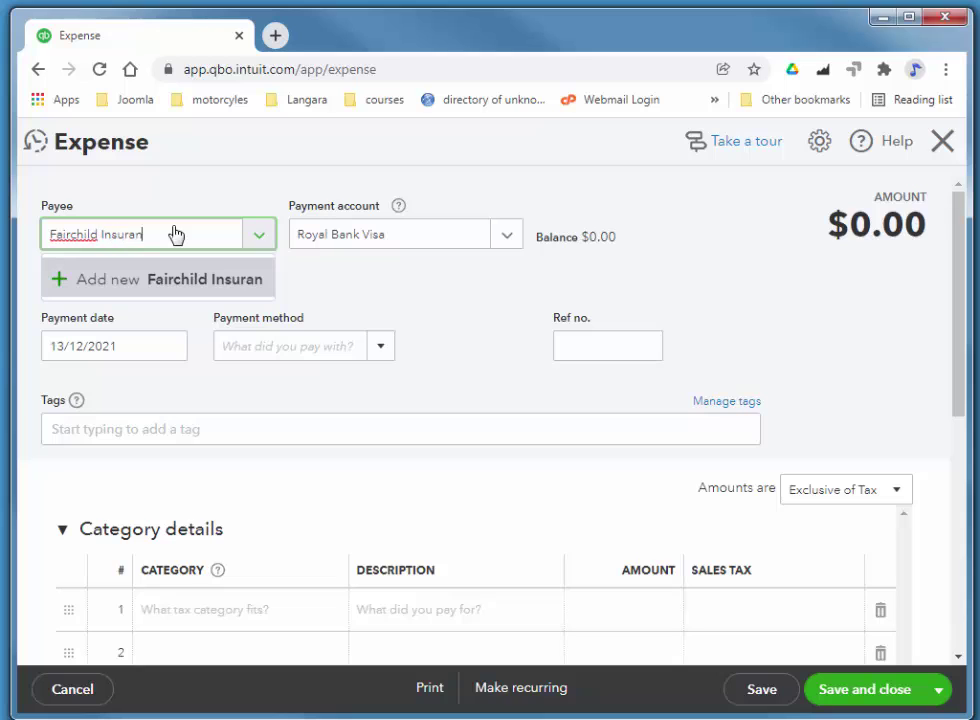
text(ce)
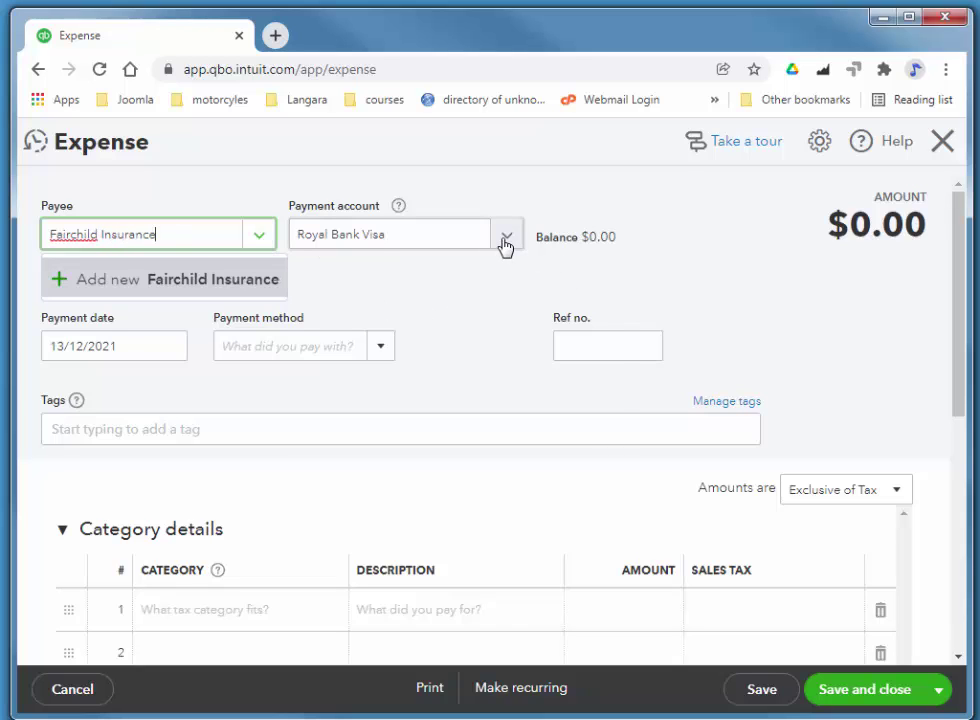
click(505, 246)
key(Down)
key(Return)
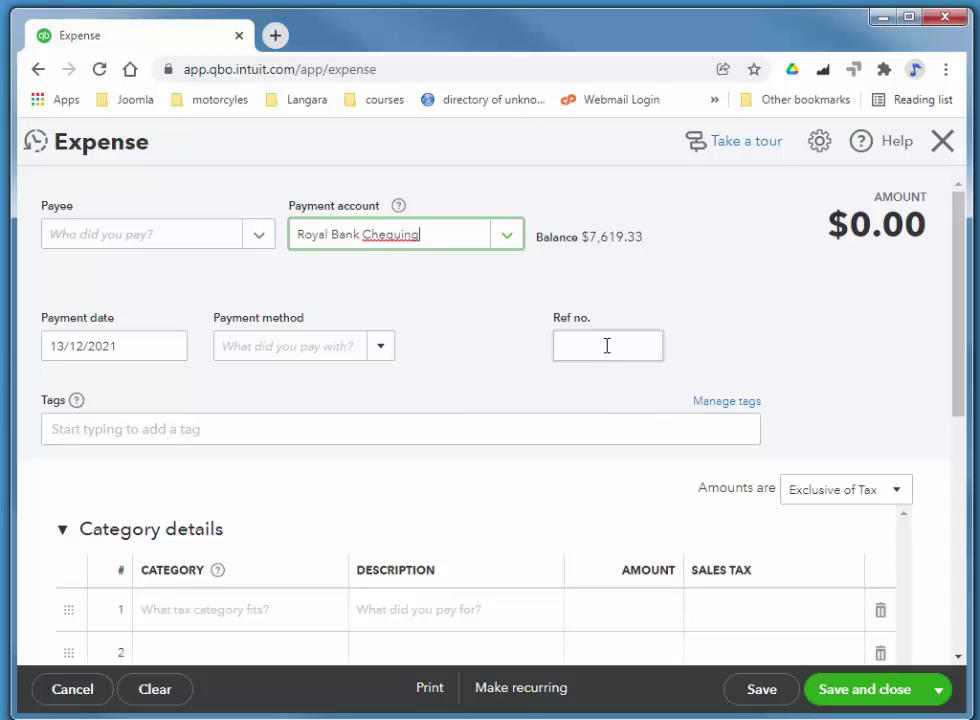
- Enter reference number 12345 and set the payment date to 17/12/2021
click(568, 339)
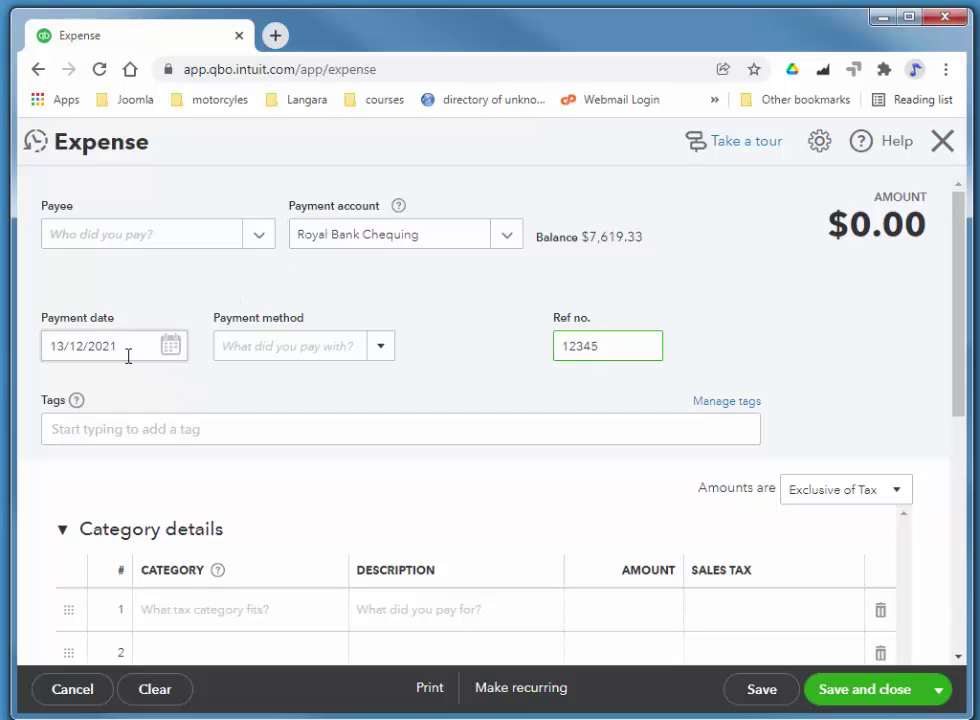
click(171, 345)
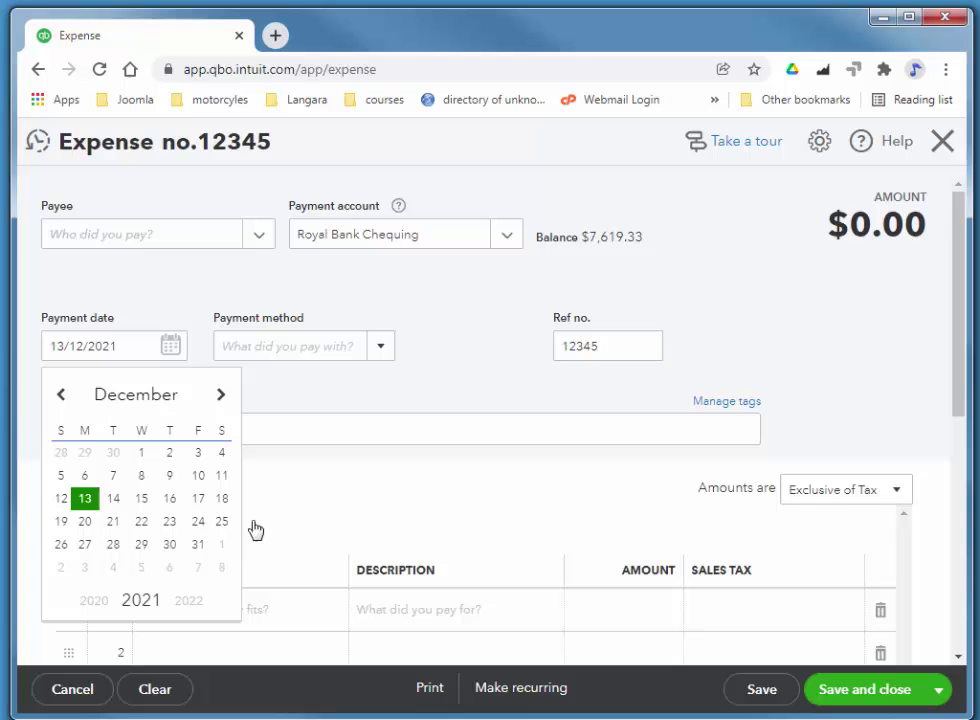
click(198, 498)
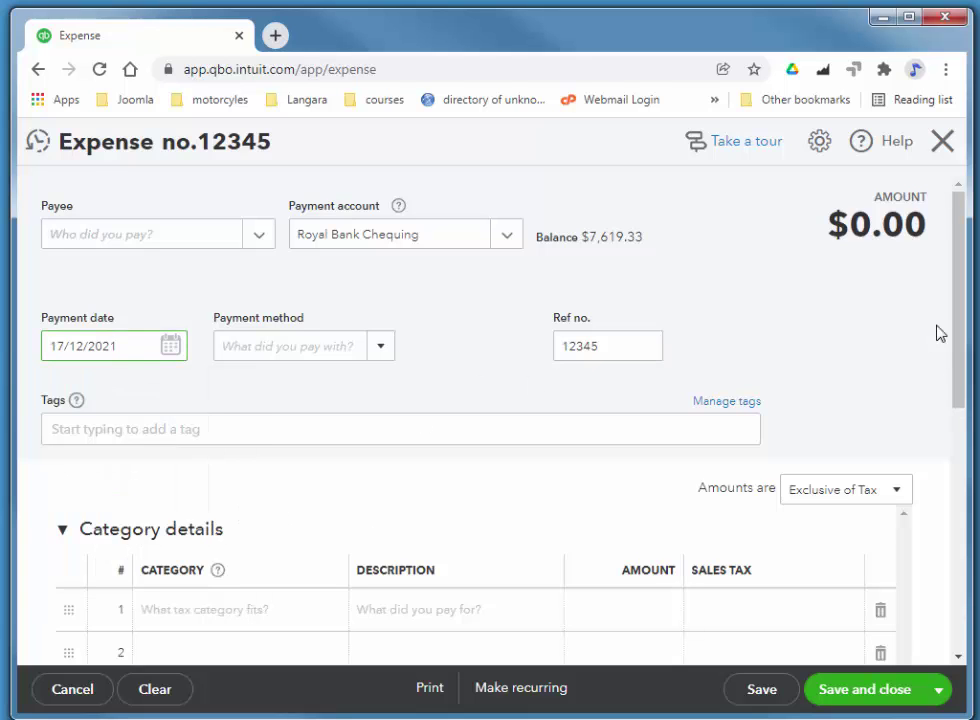
scroll(958, 306, down, 3)
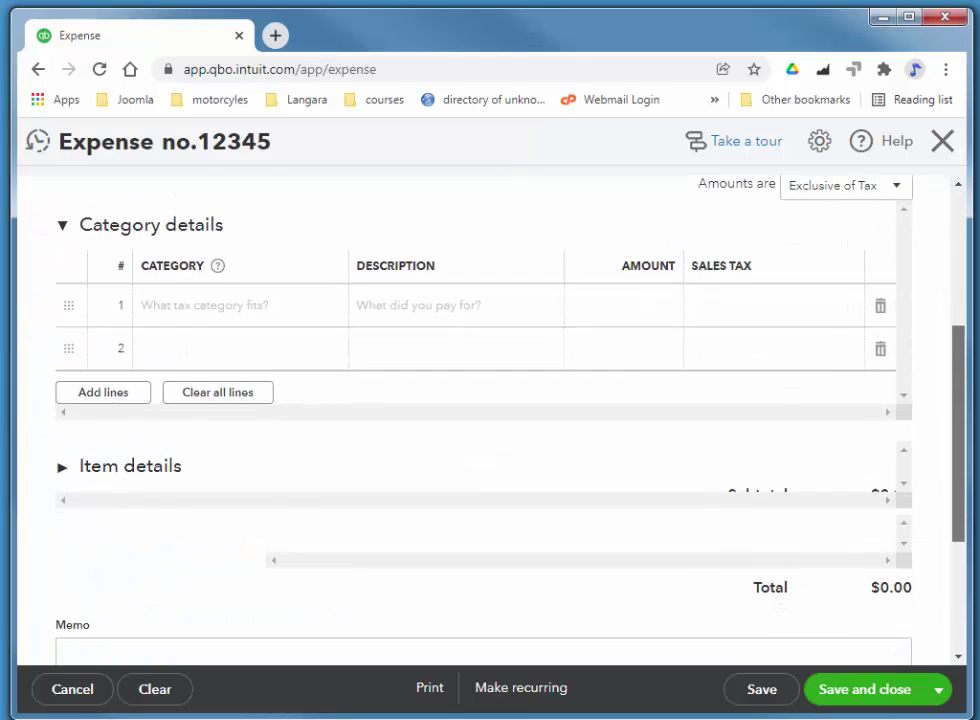
- Add a zero-rated 15.00 line to Payroll Liabilities:Dental
click(170, 316)
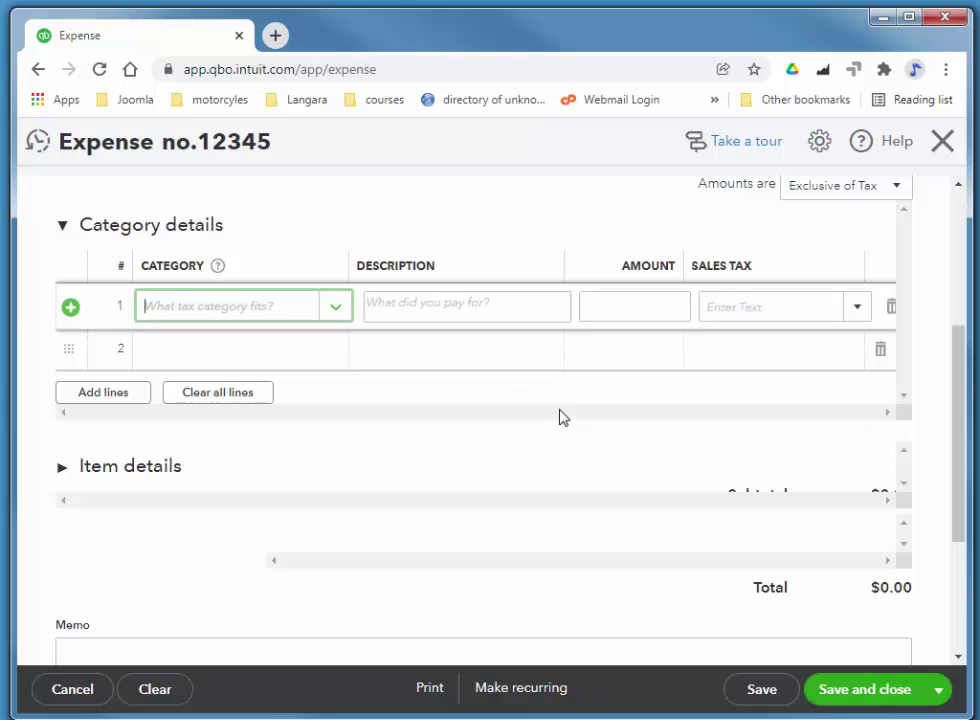
click(338, 309)
drag(531, 361, 538, 497)
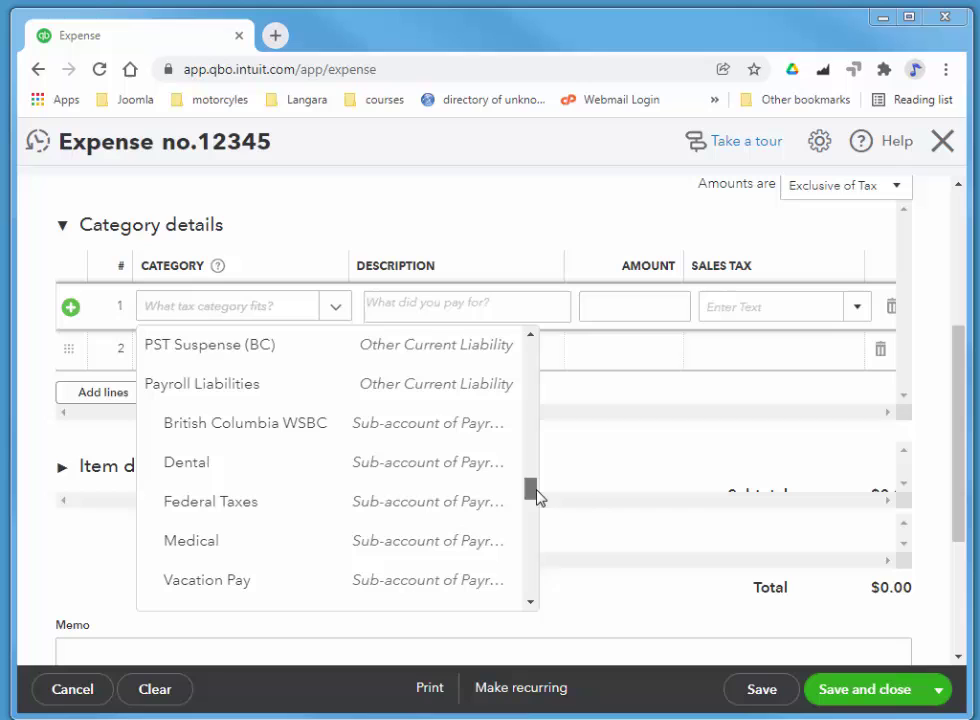
click(430, 466)
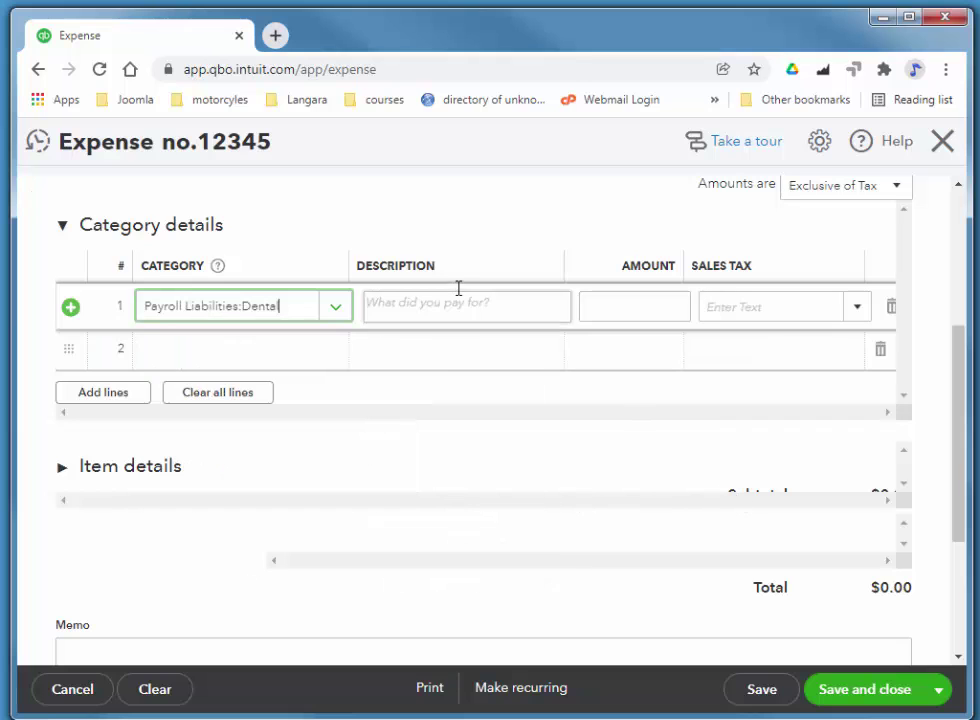
click(603, 297)
click(862, 308)
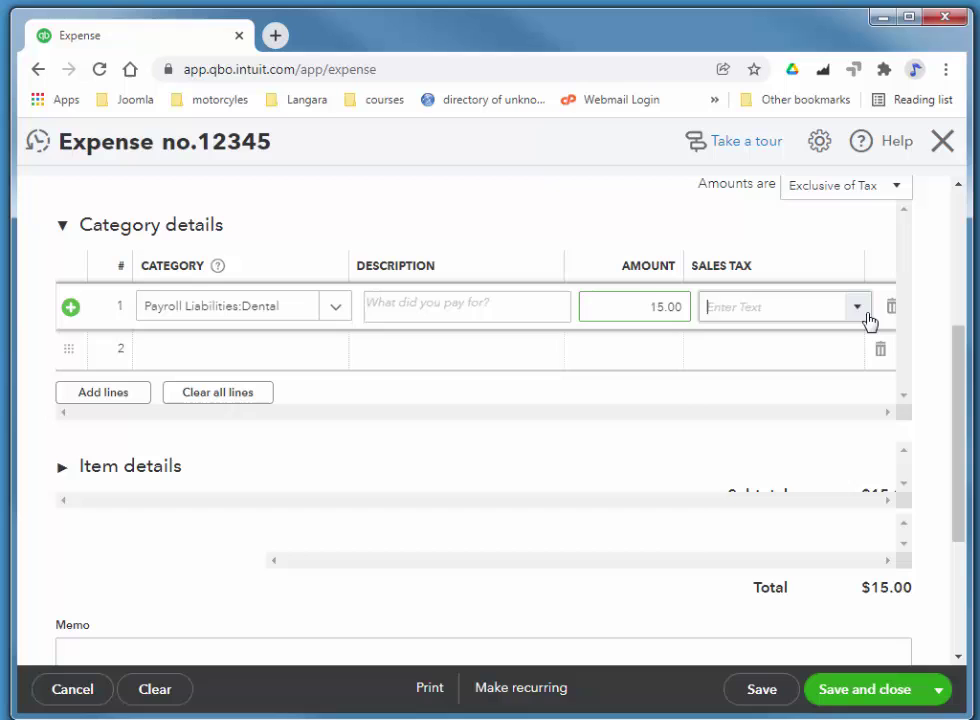
click(722, 341)
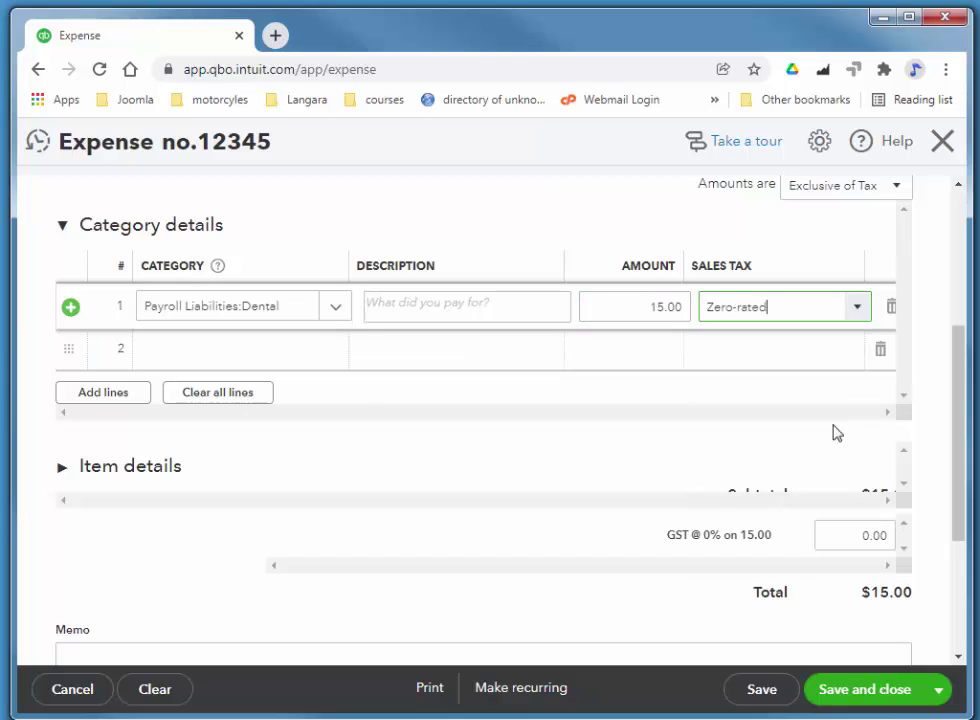
- Add a zero-rated 20.00 line to Payroll Liabilities:Medical and save the $35.00 expense
click(168, 352)
click(341, 355)
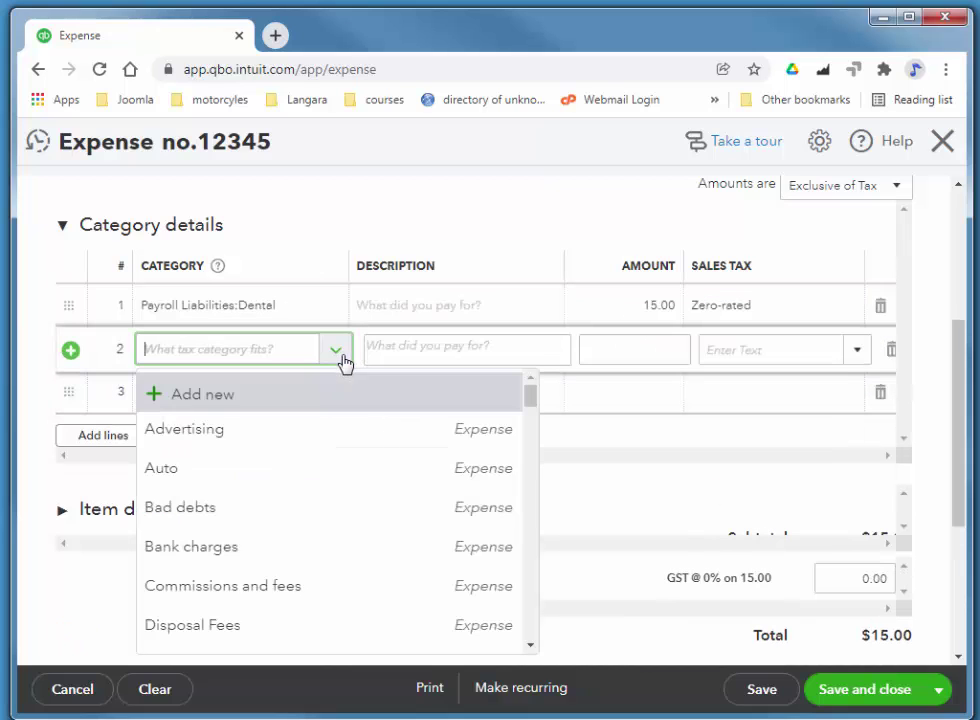
drag(529, 405, 246, 555)
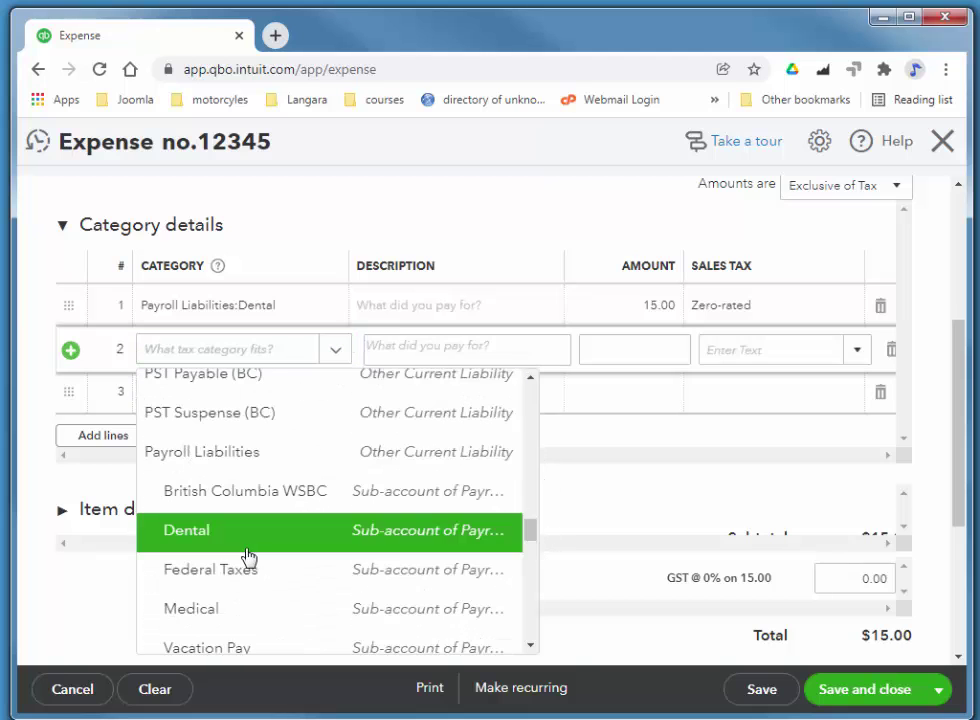
click(234, 610)
click(643, 350)
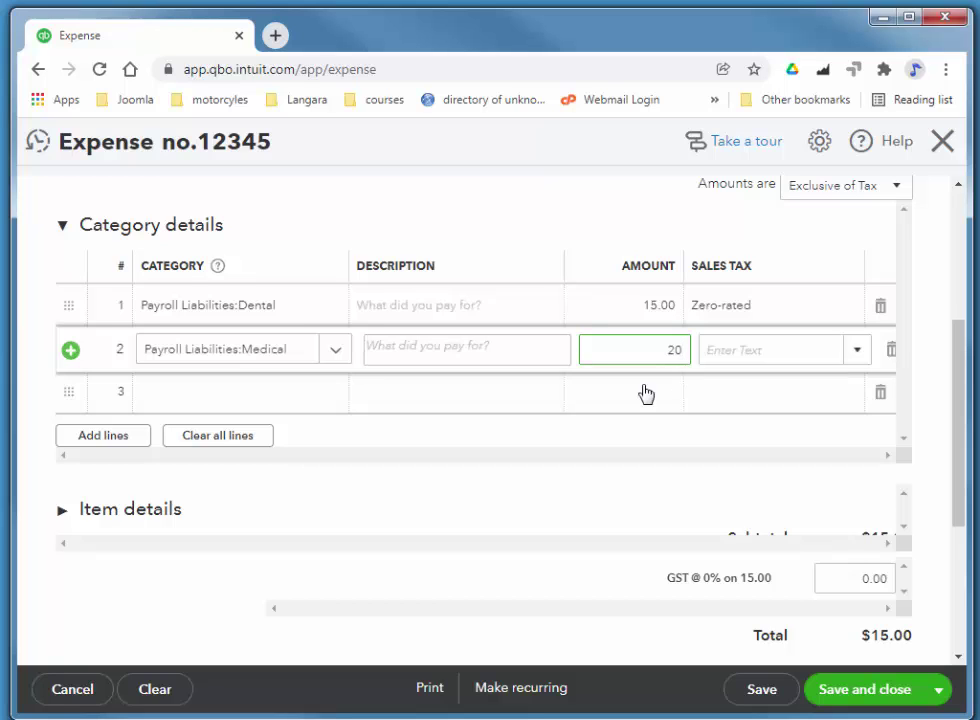
click(830, 347)
click(858, 352)
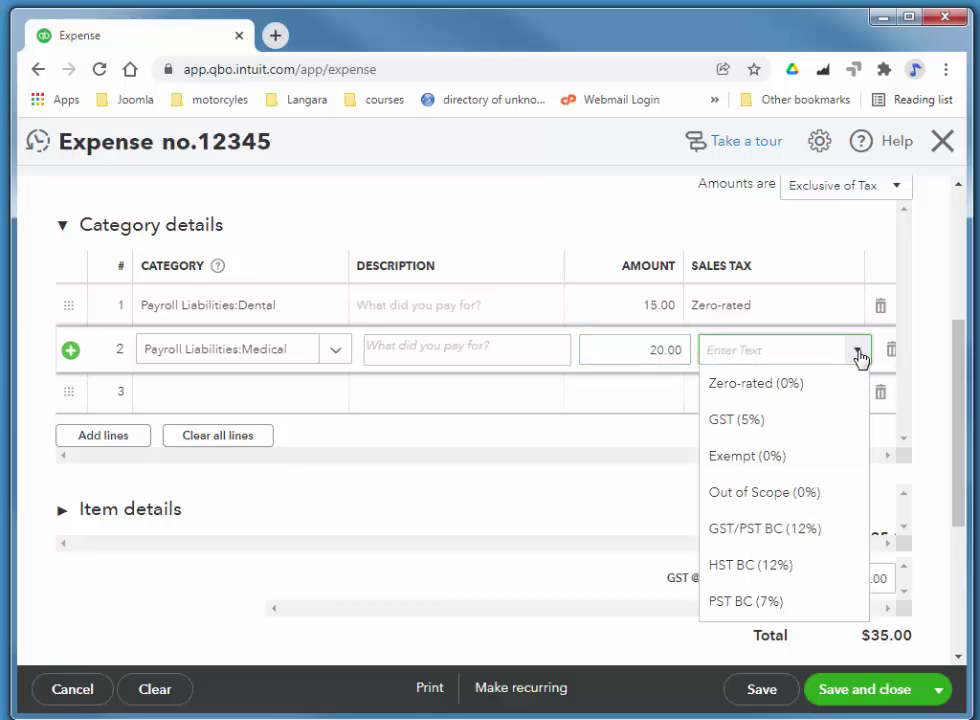
click(778, 386)
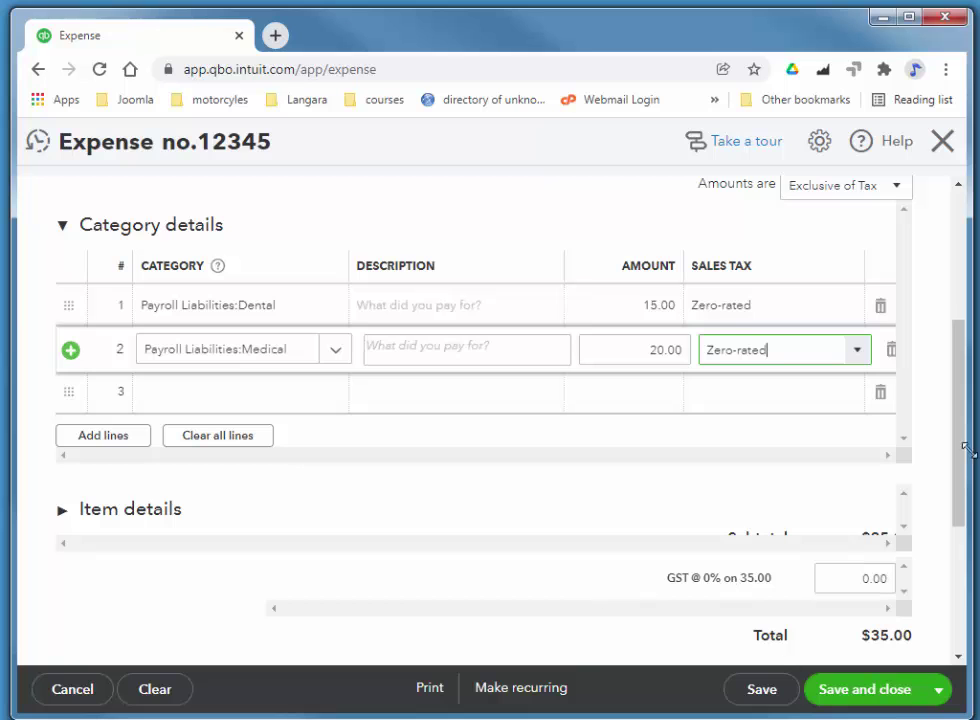
drag(963, 459, 965, 570)
click(893, 700)
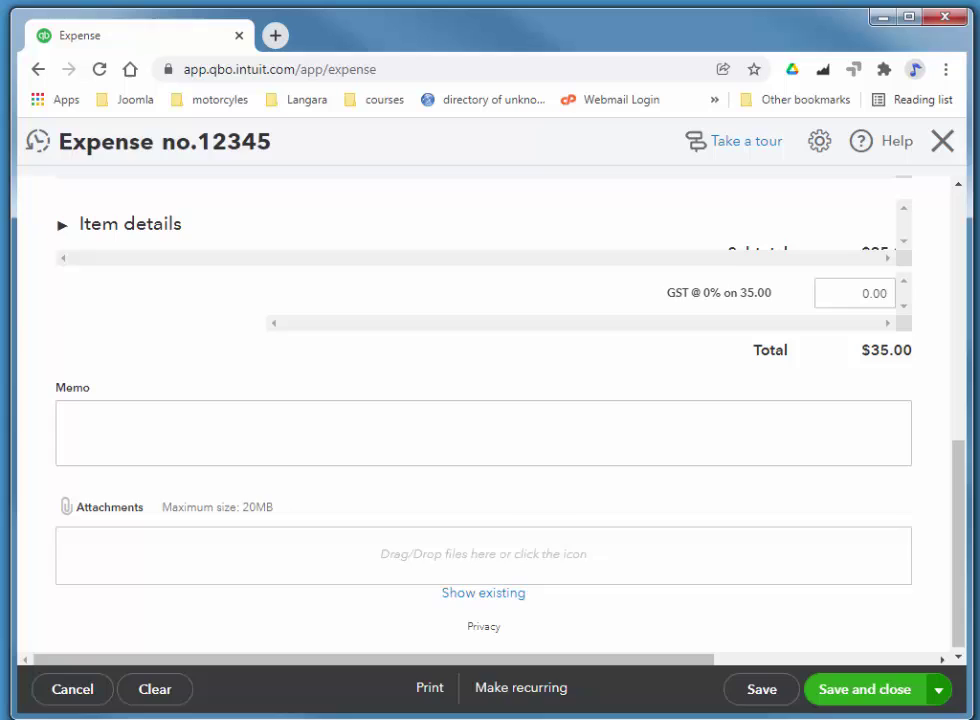